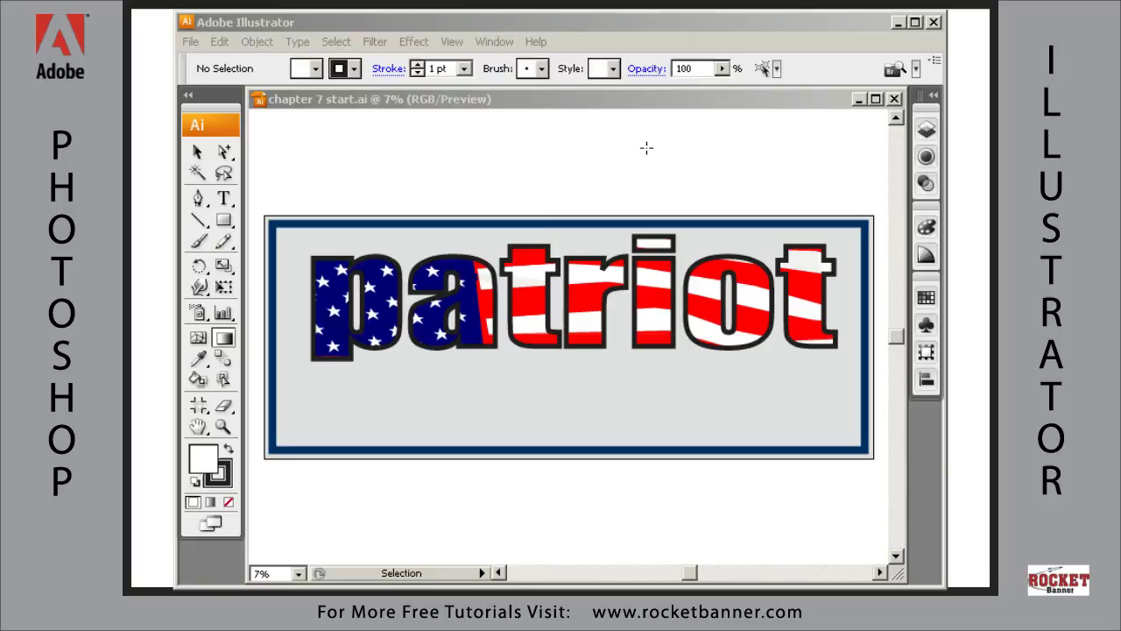
Step: Reorder layer 1 so it sits just beneath the top layer in the Layers panel
{"action": "left_click", "coordinate": [636, 24]}
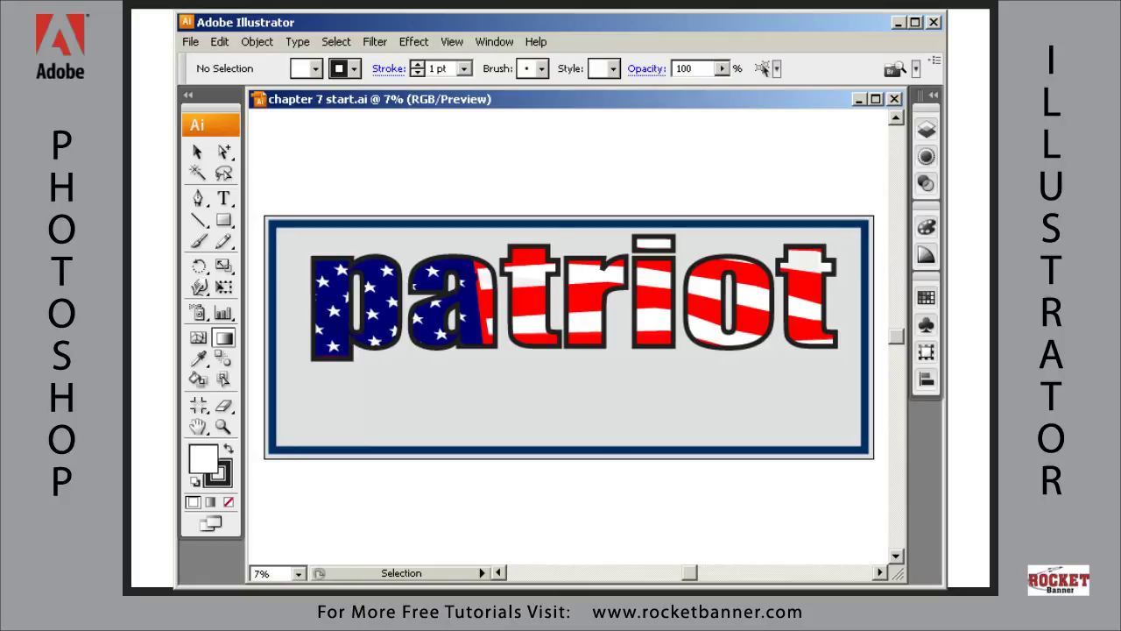
{"action": "key", "text": "alt+Tab"}
{"action": "left_click", "coordinate": [927, 129]}
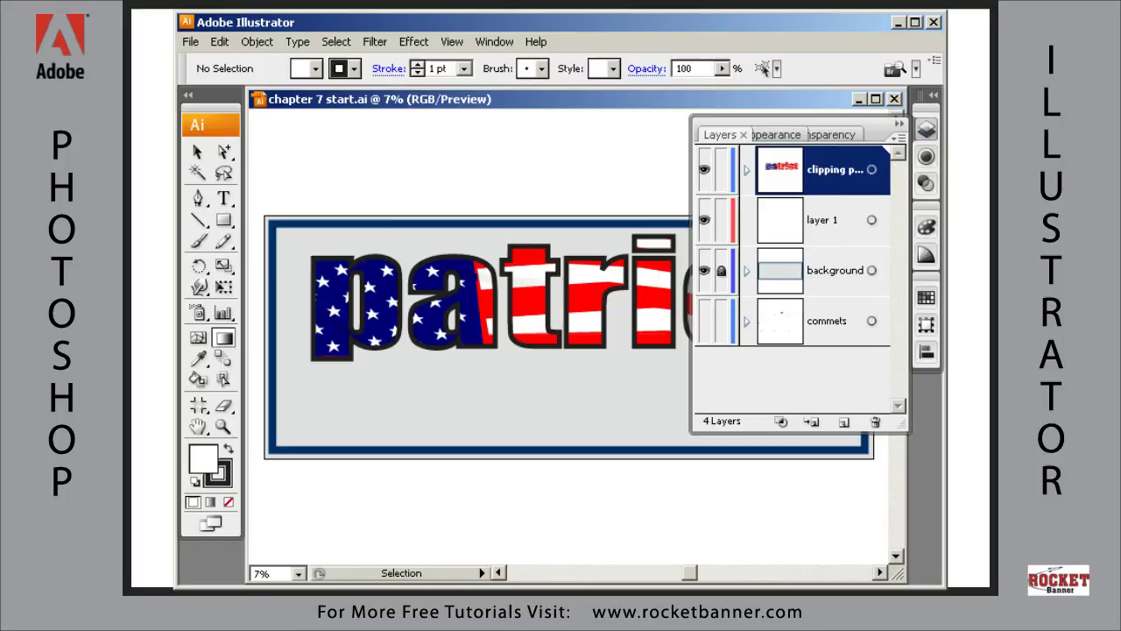
{"action": "left_click", "coordinate": [831, 237]}
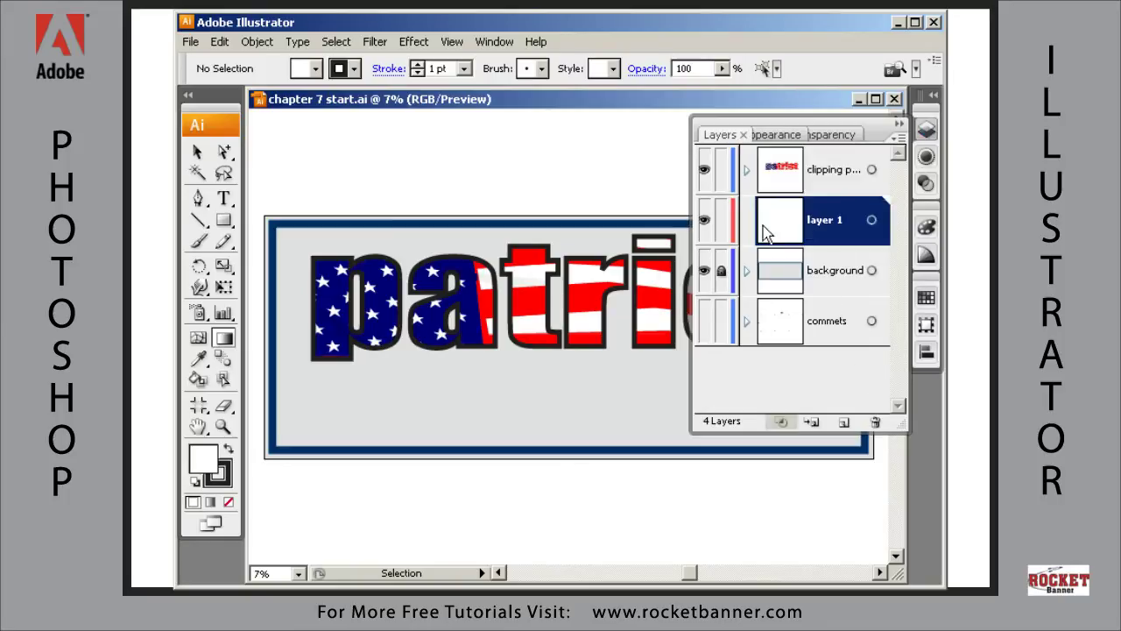
{"action": "left_click_drag", "start_coordinate": [798, 225], "coordinate": [815, 300]}
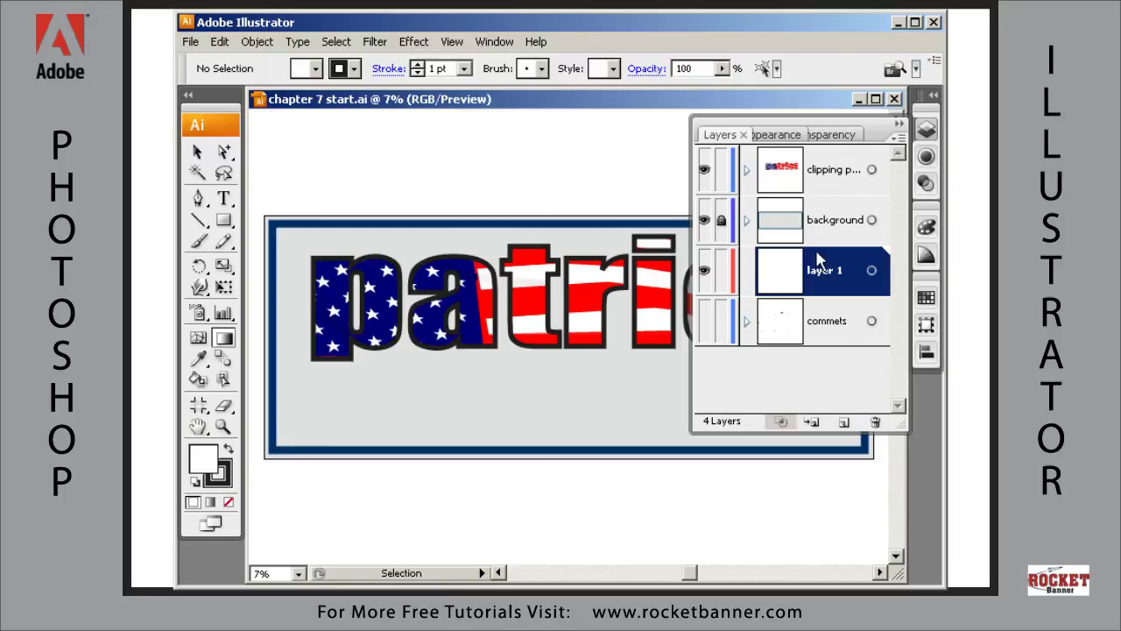
{"action": "left_click_drag", "start_coordinate": [799, 278], "coordinate": [810, 197]}
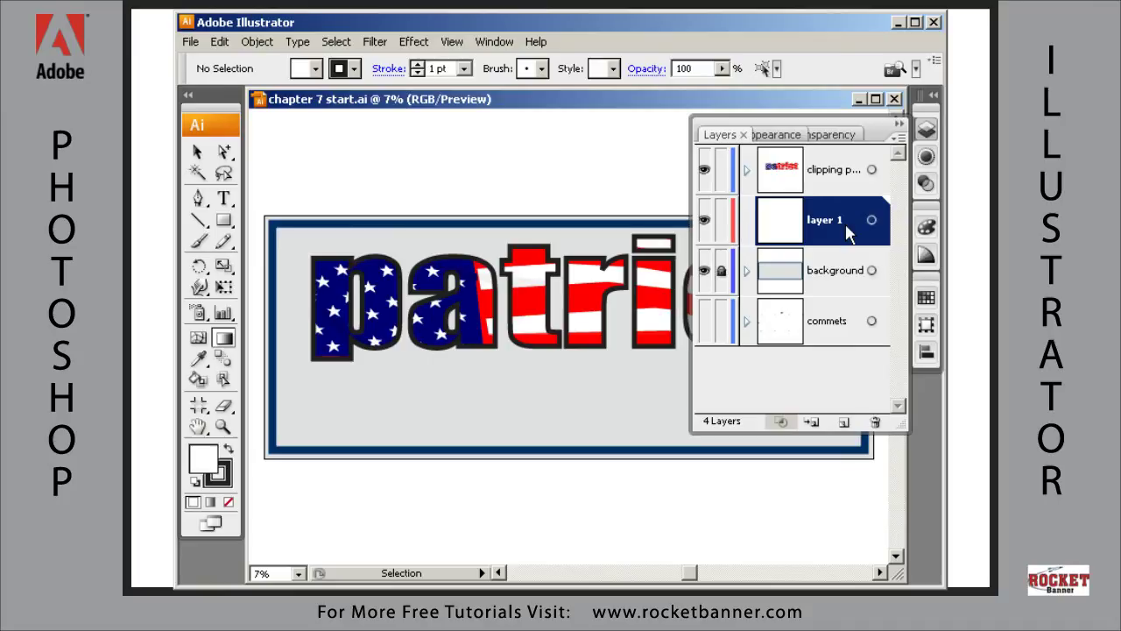
Step: Paste the Washington portrait into layer 1 and rename the layer 'george'
{"action": "key", "text": "ctrl+v"}
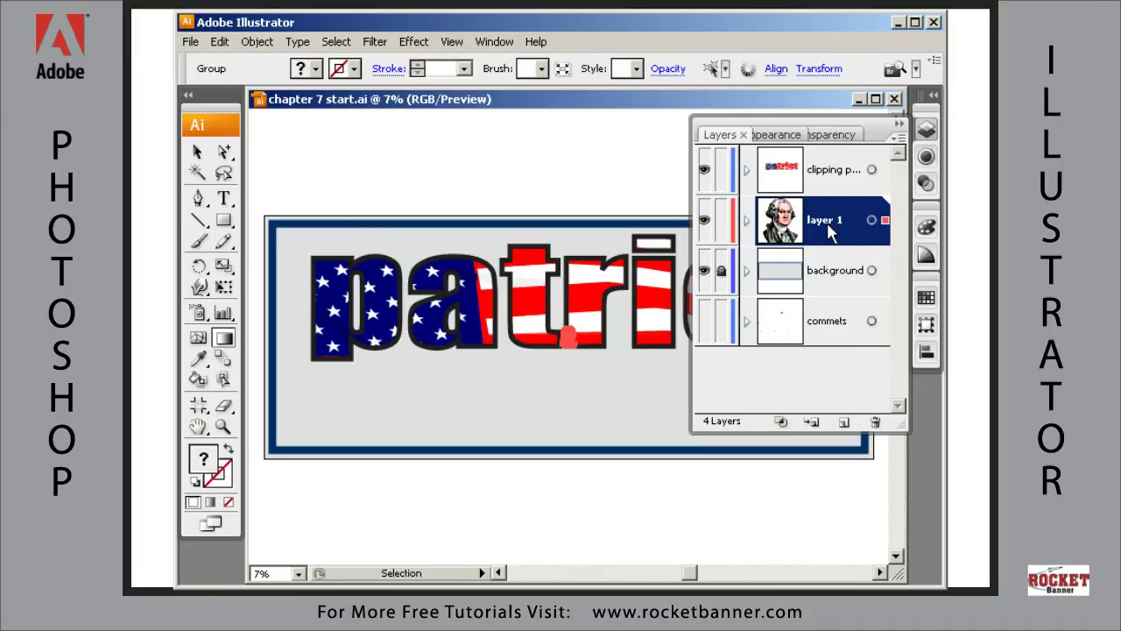
{"action": "double_click", "coordinate": [827, 230]}
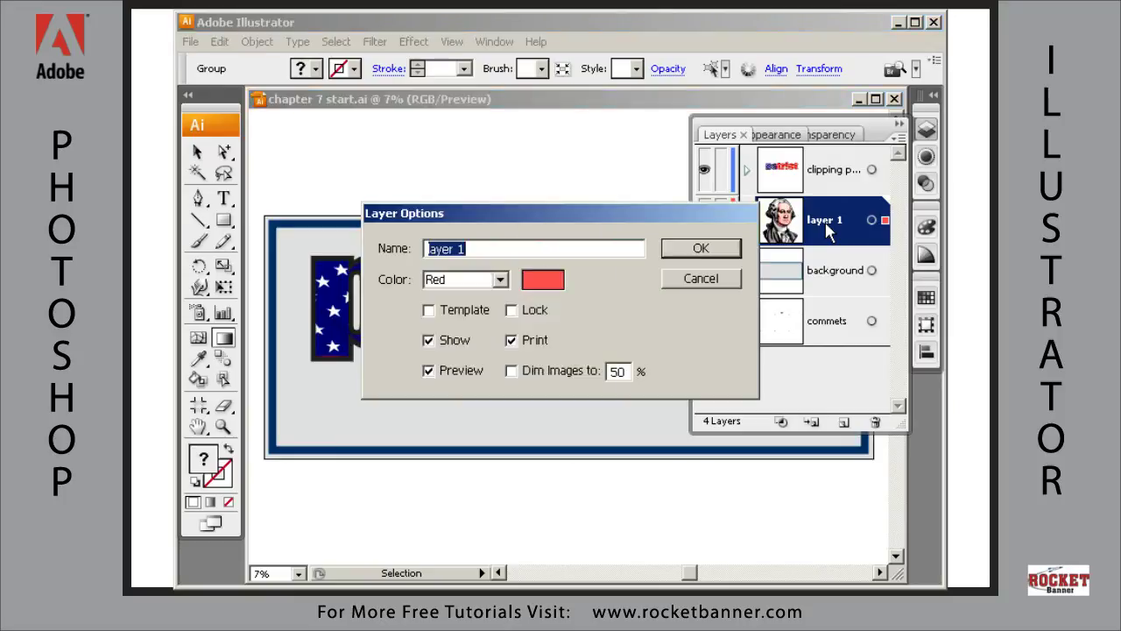
{"action": "type", "text": "george"}
{"action": "key", "text": "Return"}
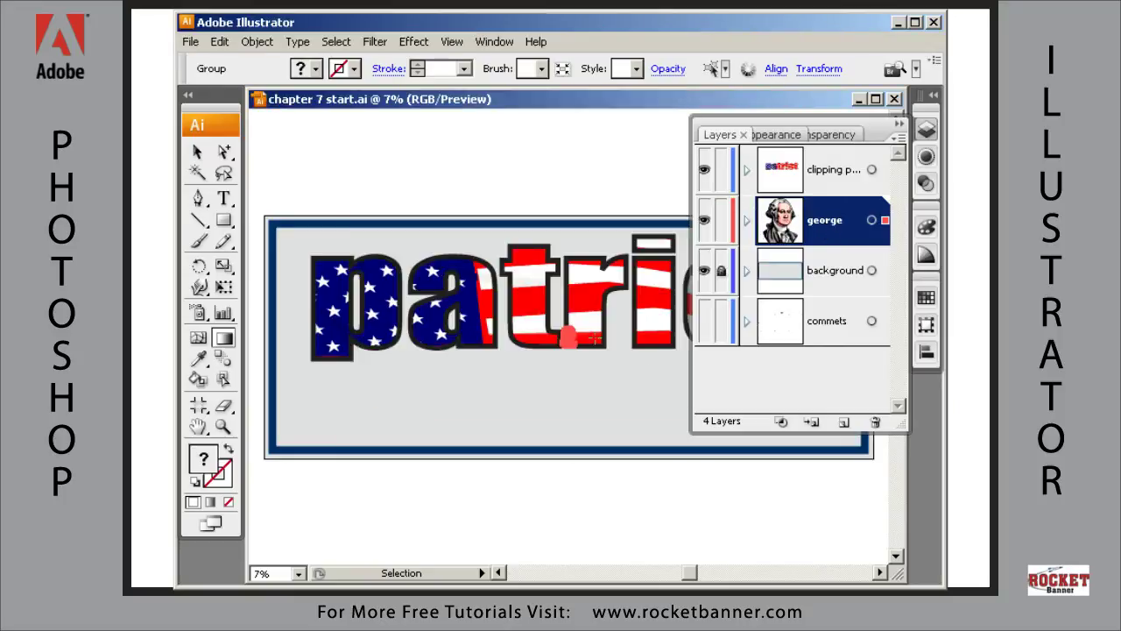
Step: Hide the patriot text layer so only the banner and portrait remain visible
{"action": "left_click", "coordinate": [927, 130]}
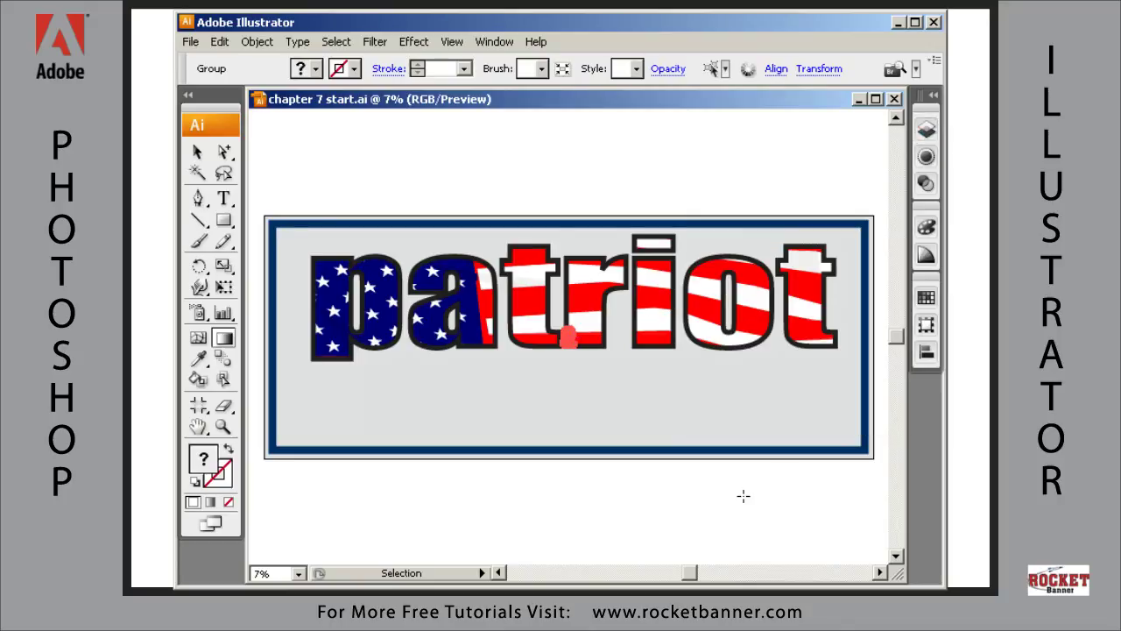
{"action": "left_click", "coordinate": [927, 130]}
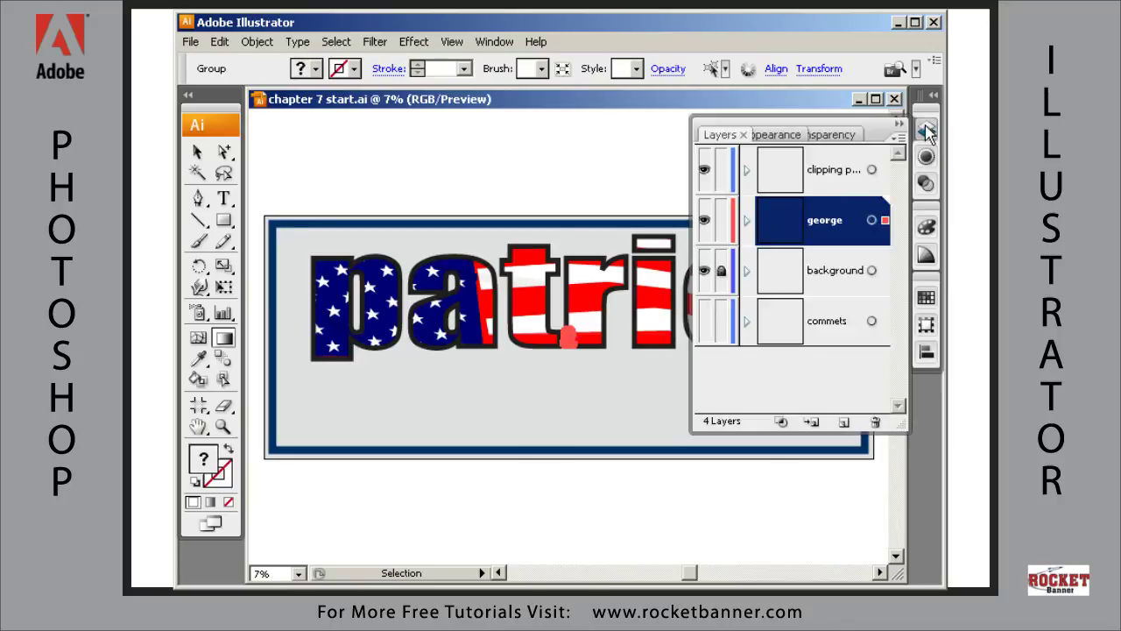
{"action": "left_click", "coordinate": [705, 173]}
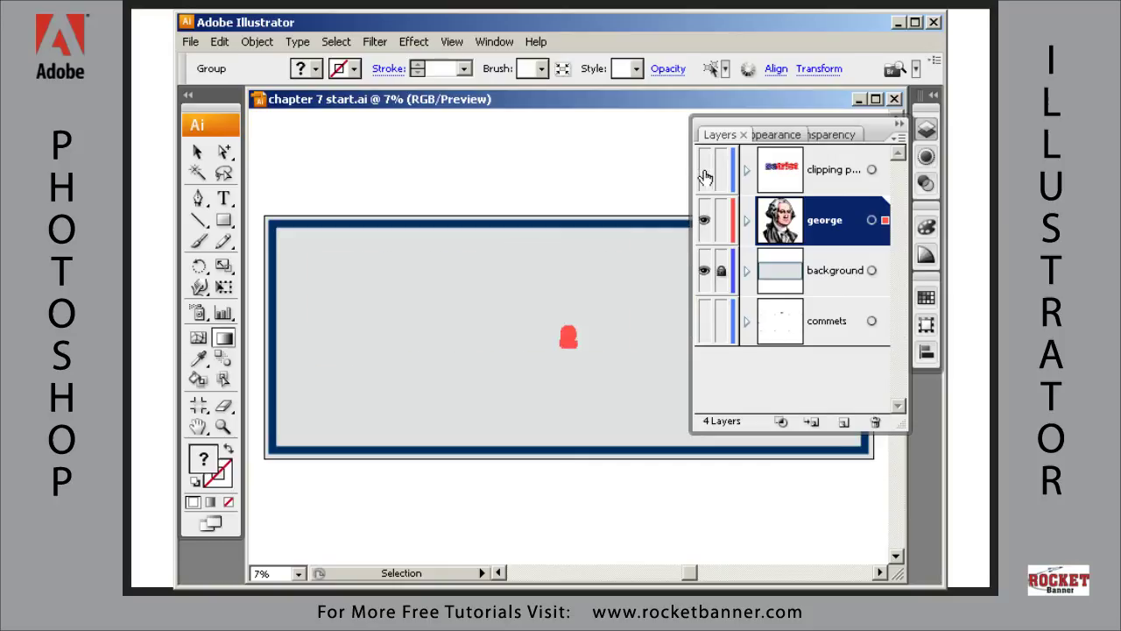
{"action": "left_click", "coordinate": [926, 130]}
{"action": "key", "text": "e"}
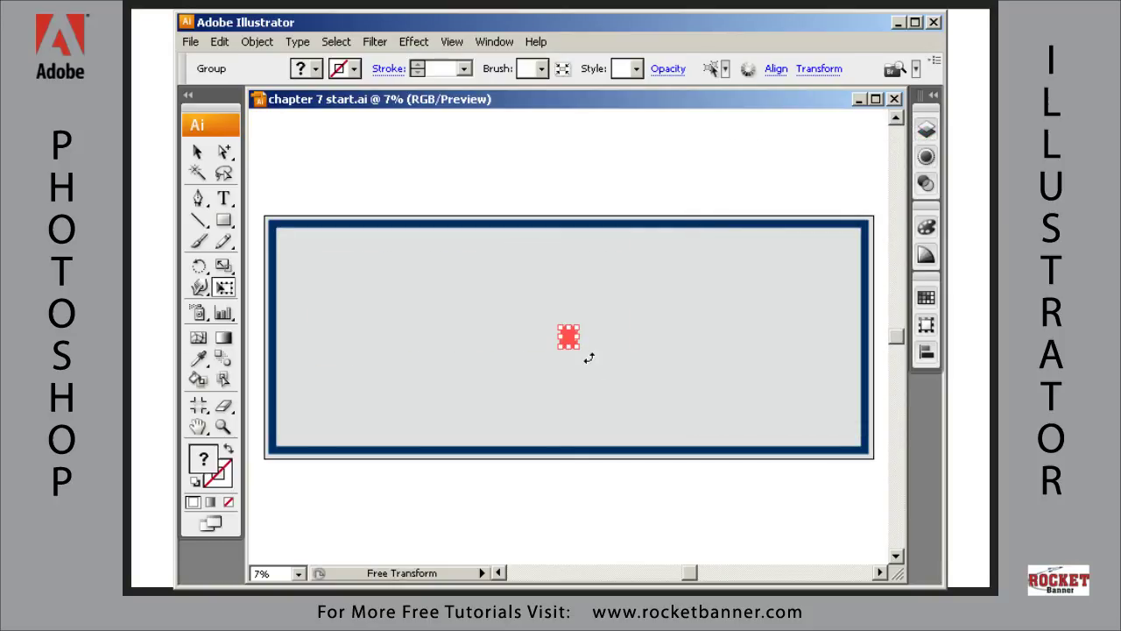
Step: Scale the portrait up to banner height and reflect it across its vertical axis
{"action": "left_click_drag", "start_coordinate": [577, 348], "coordinate": [674, 470]}
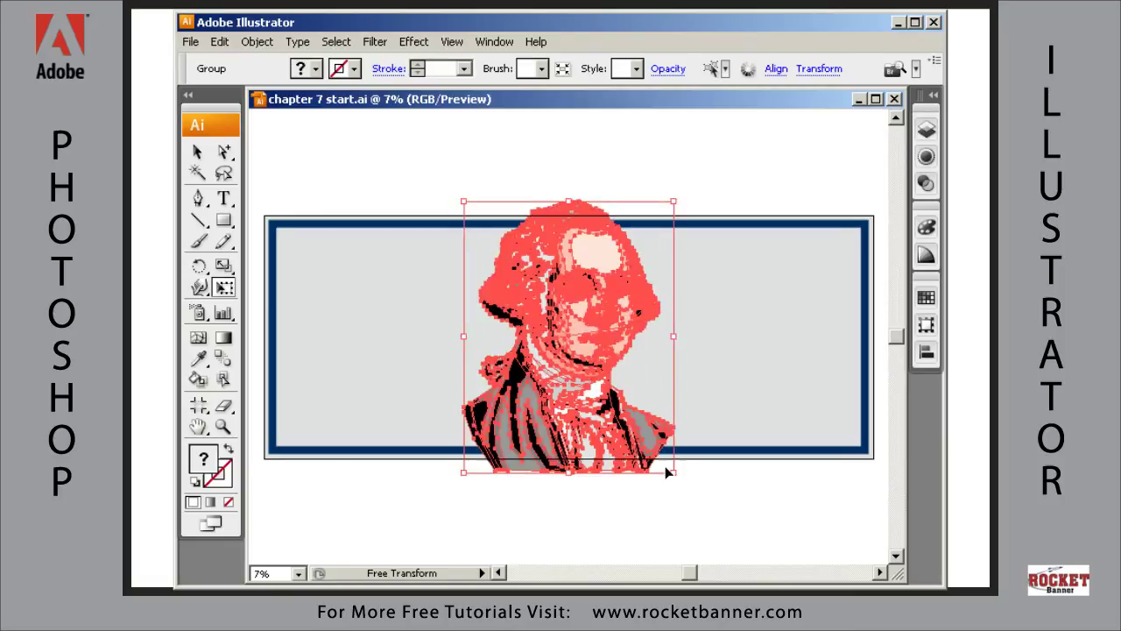
{"action": "right_click", "coordinate": [586, 378]}
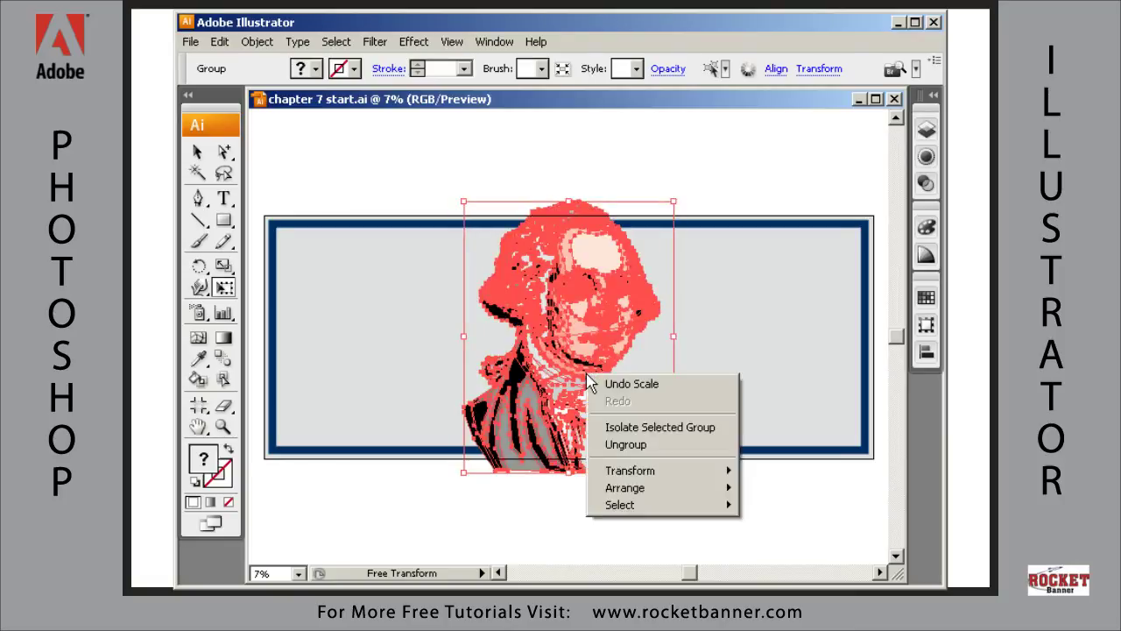
{"action": "mouse_move", "coordinate": [625, 476]}
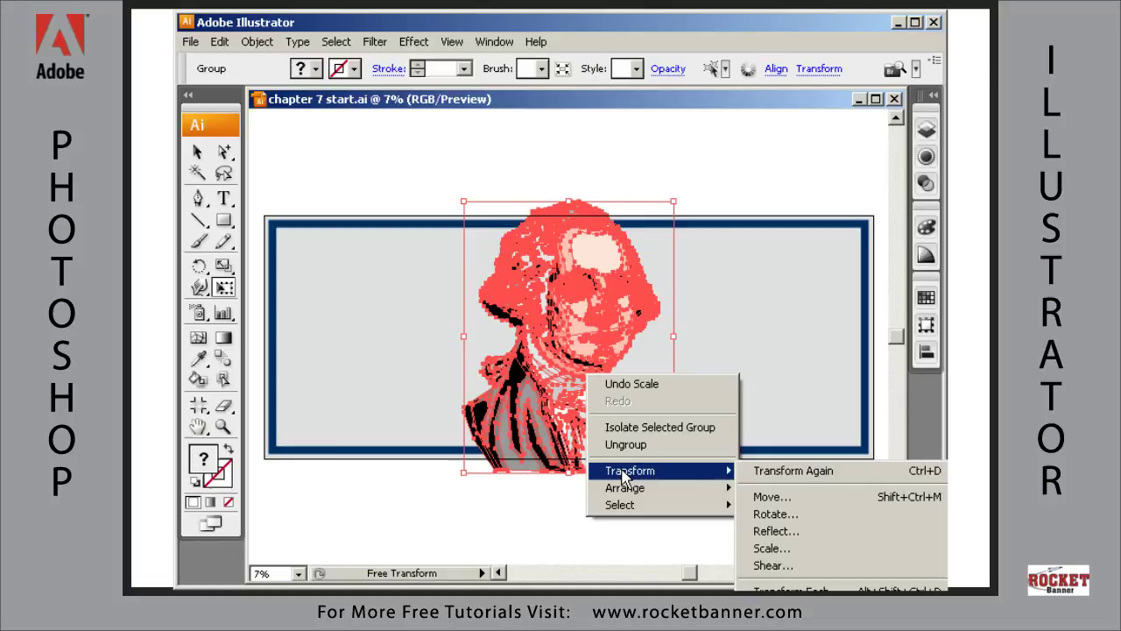
{"action": "left_click", "coordinate": [782, 533]}
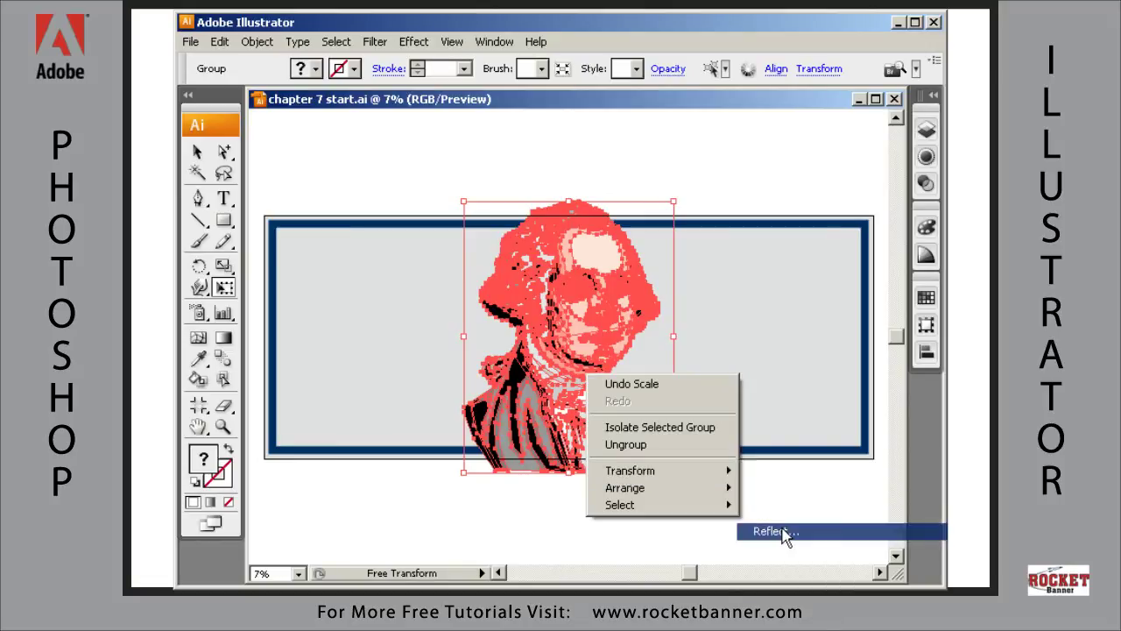
{"action": "left_click_drag", "start_coordinate": [603, 213], "coordinate": [582, 343]}
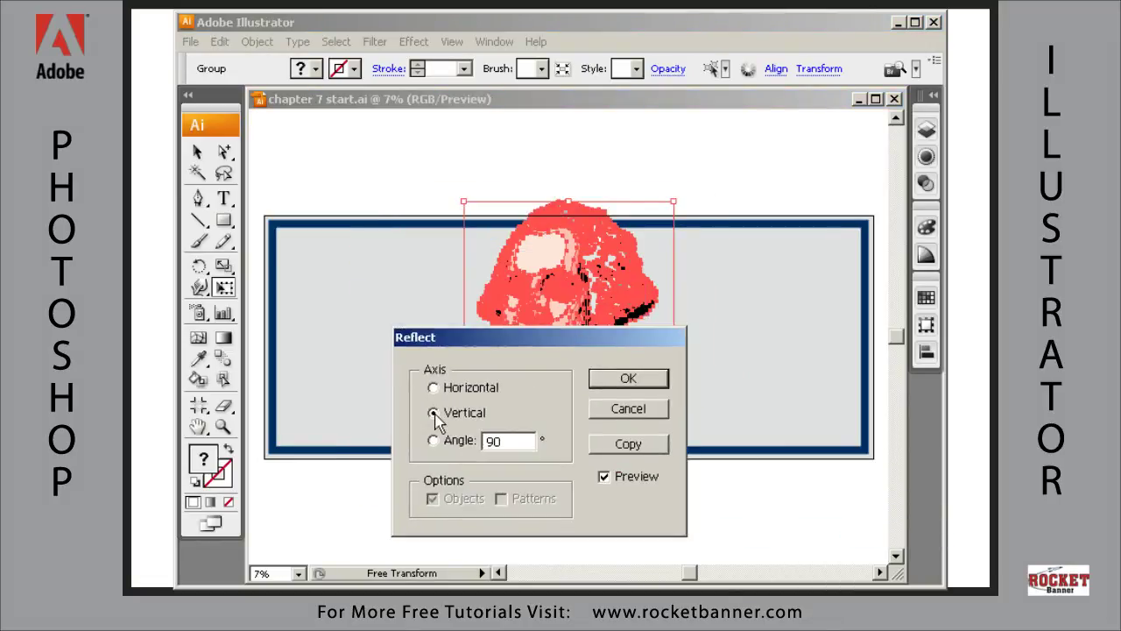
{"action": "left_click", "coordinate": [617, 382]}
Step: Move the mirrored portrait to the right end of the banner
{"action": "left_click_drag", "start_coordinate": [579, 398], "coordinate": [799, 404]}
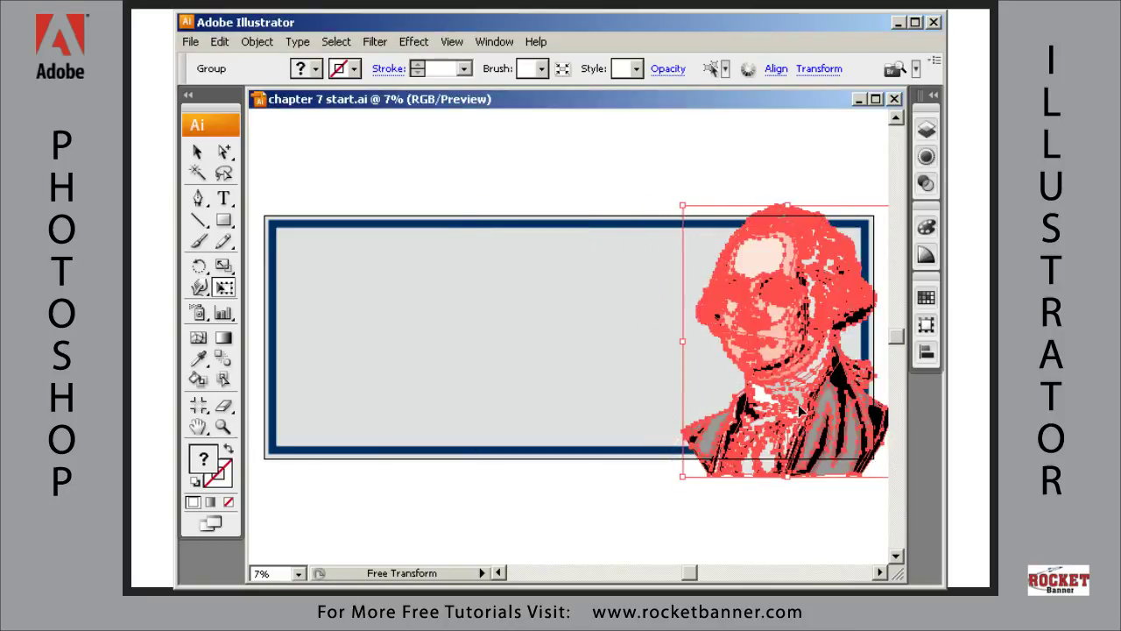
{"action": "key", "text": "space"}
{"action": "left_click_drag", "start_coordinate": [709, 505], "coordinate": [621, 496]}
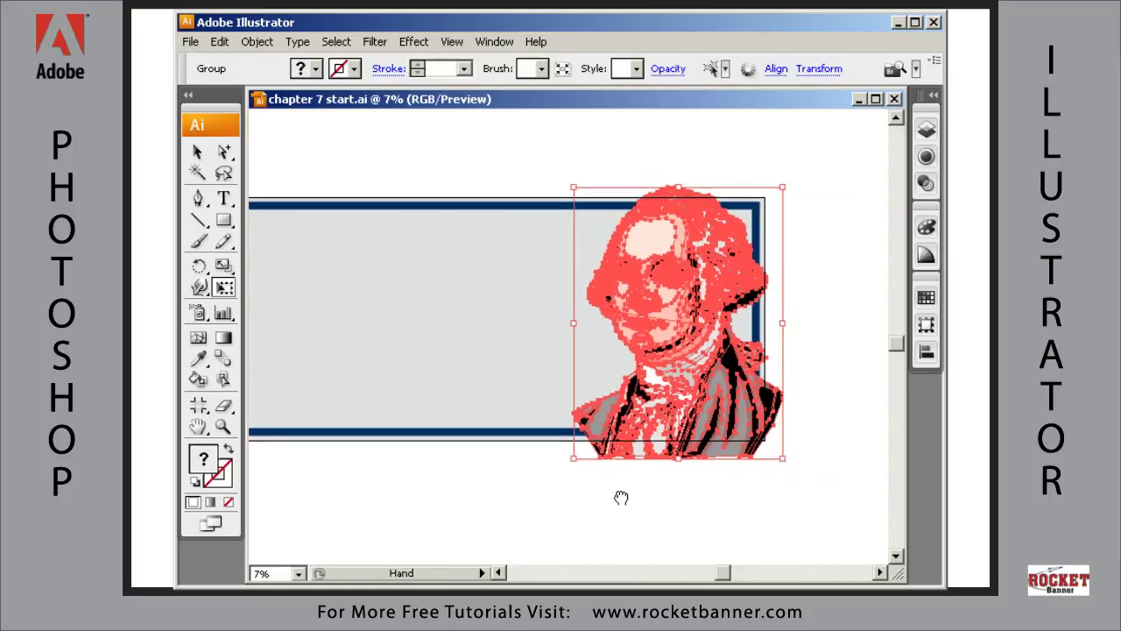
{"action": "left_click_drag", "start_coordinate": [697, 403], "coordinate": [703, 398]}
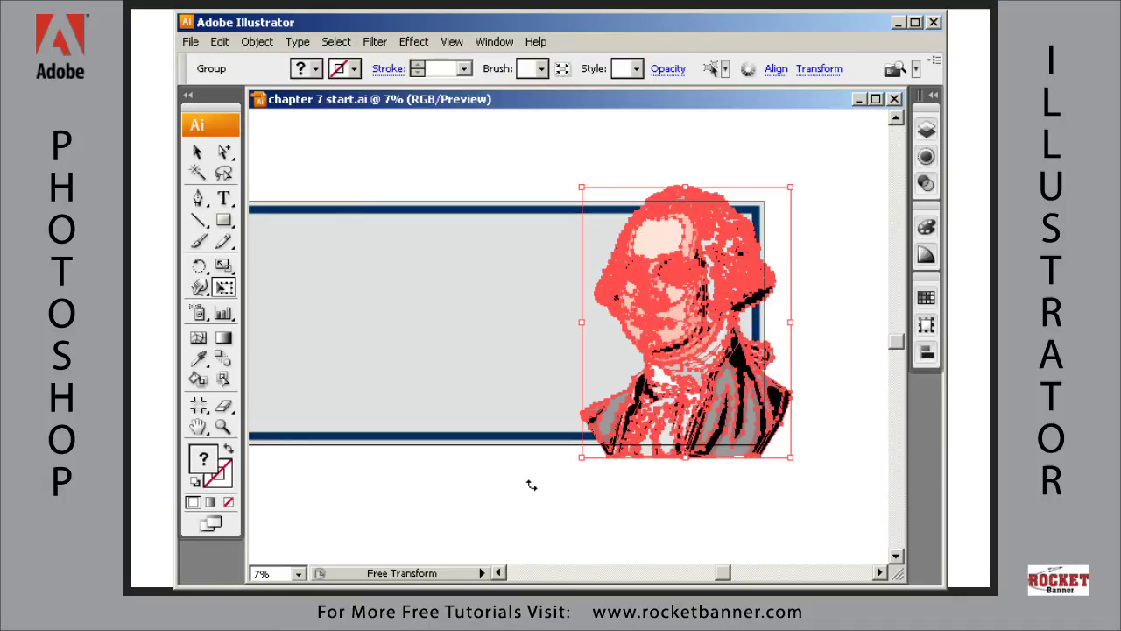
Step: Float the Layers and Transparency panels, close Appearance, and expand Transparency to show all options
{"action": "left_click", "coordinate": [927, 131]}
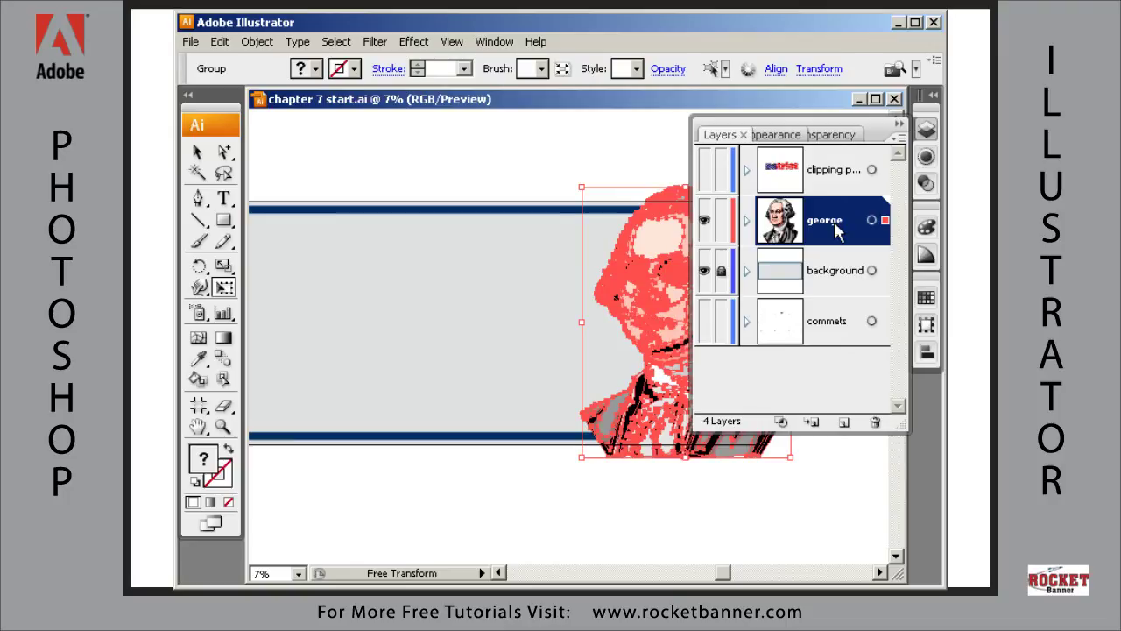
{"action": "left_click_drag", "start_coordinate": [735, 140], "coordinate": [292, 129]}
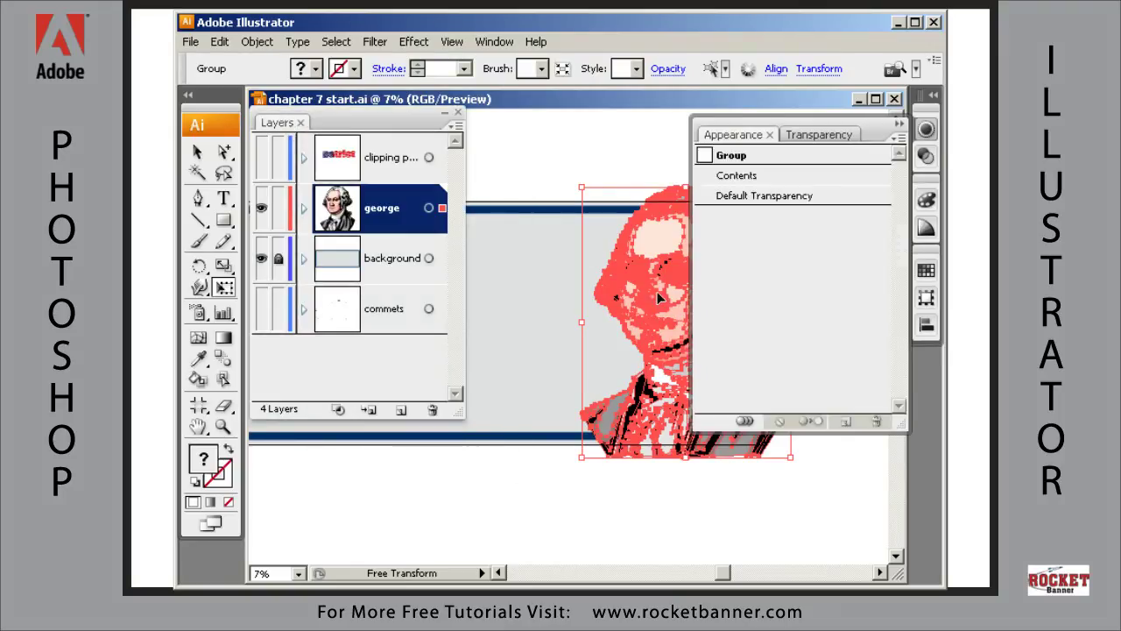
{"action": "left_click_drag", "start_coordinate": [826, 136], "coordinate": [317, 452]}
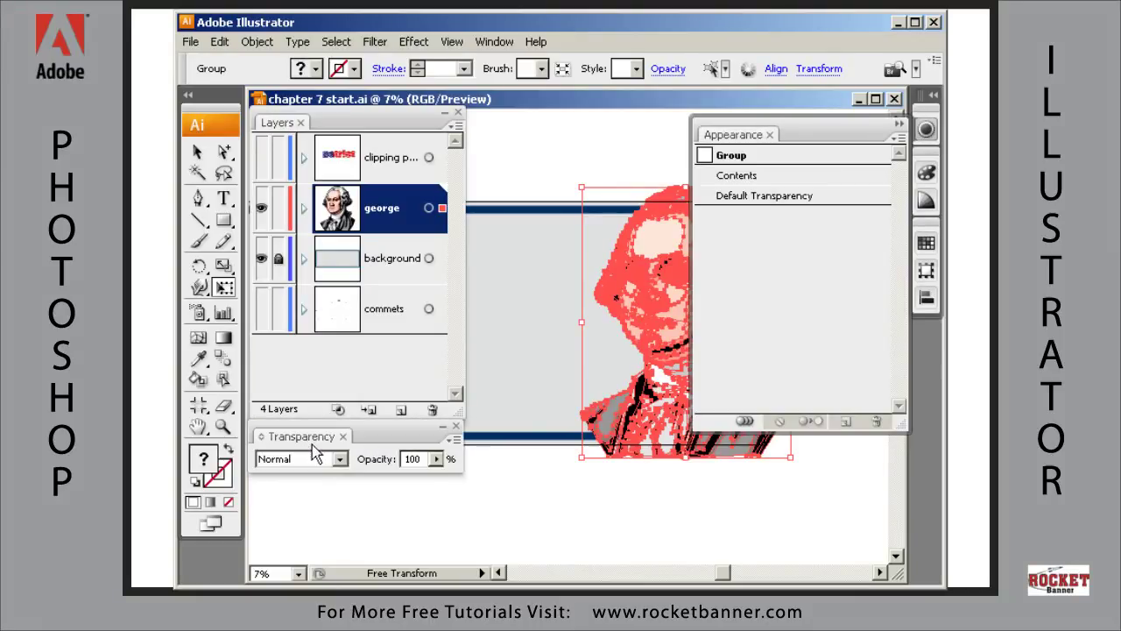
{"action": "left_click", "coordinate": [925, 130]}
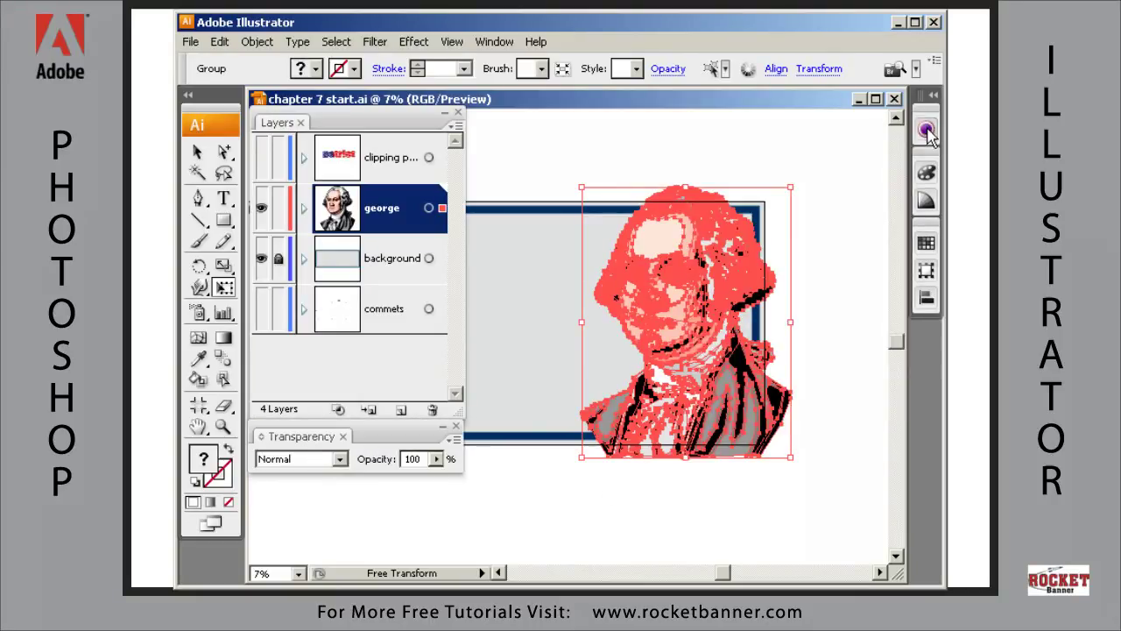
{"action": "double_click", "coordinate": [308, 438]}
{"action": "double_click", "coordinate": [308, 438]}
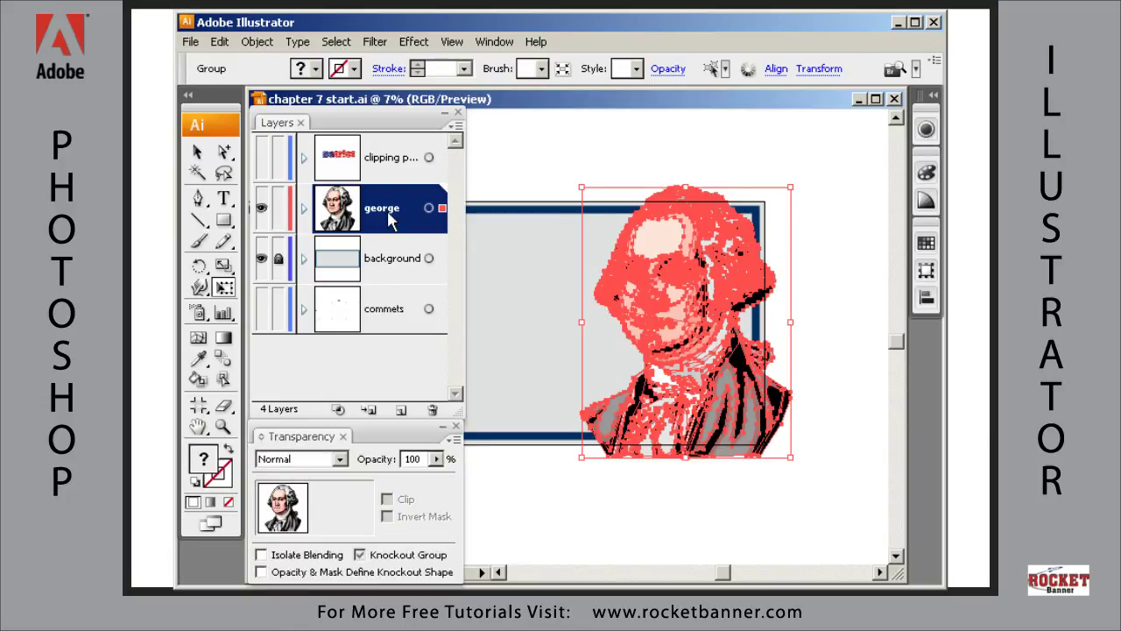
Step: Draw a white rectangle covering the portrait on the george layer
{"action": "left_click", "coordinate": [224, 221]}
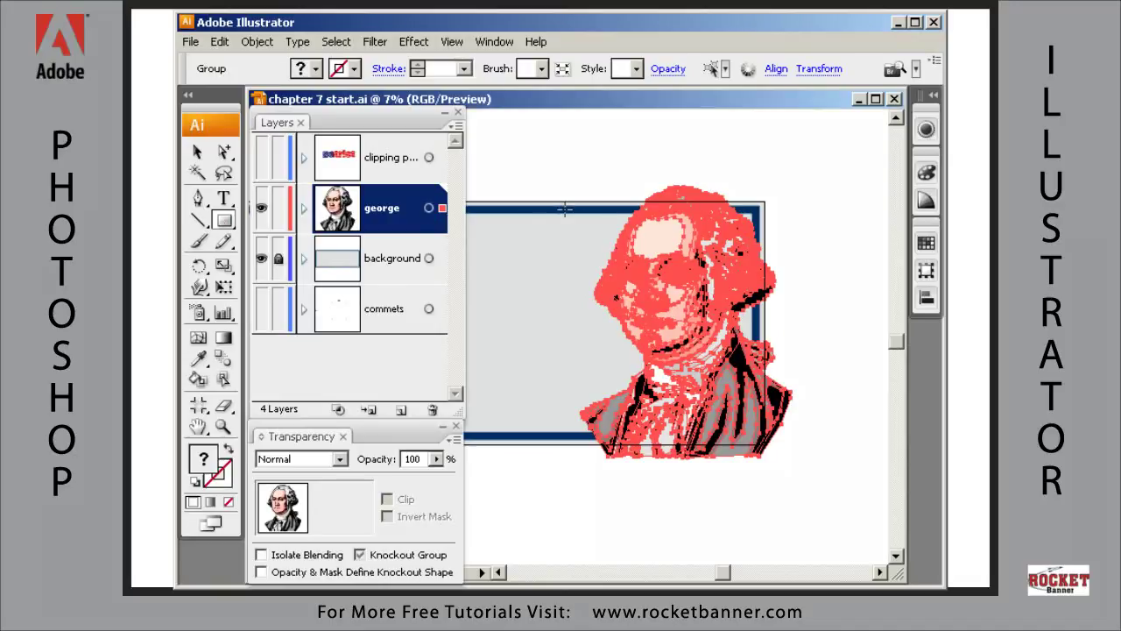
{"action": "left_click_drag", "start_coordinate": [564, 209], "coordinate": [755, 436]}
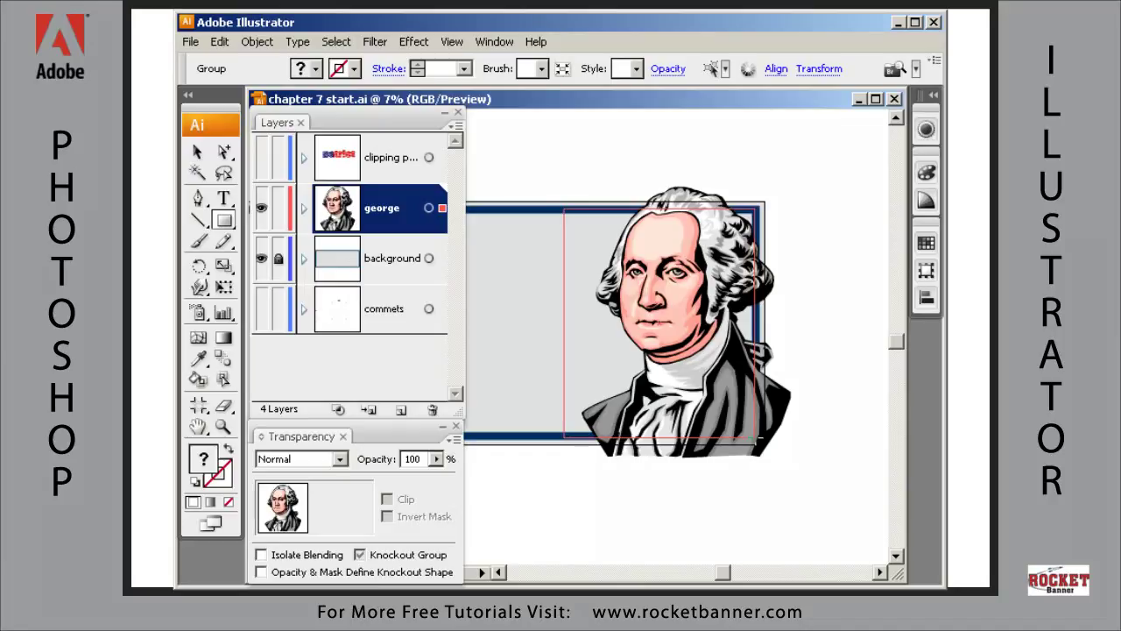
{"action": "left_click_drag", "start_coordinate": [759, 437], "coordinate": [757, 437]}
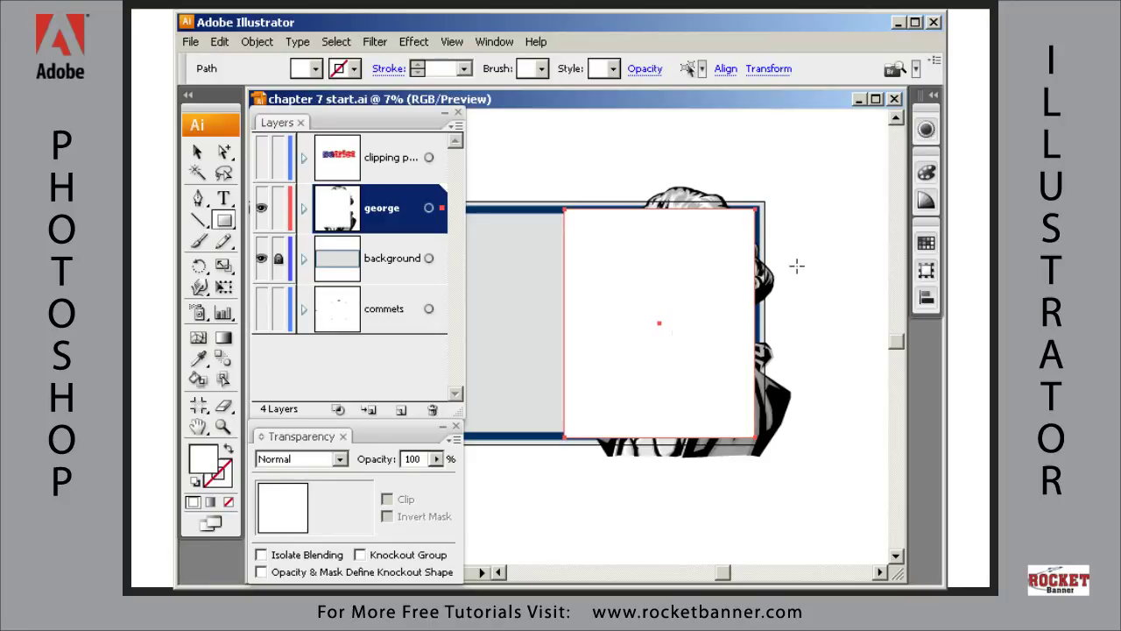
Step: Zoom and pan around the banner to check the rectangle's edges against the portrait
{"action": "left_click_drag", "start_coordinate": [791, 175], "coordinate": [671, 280]}
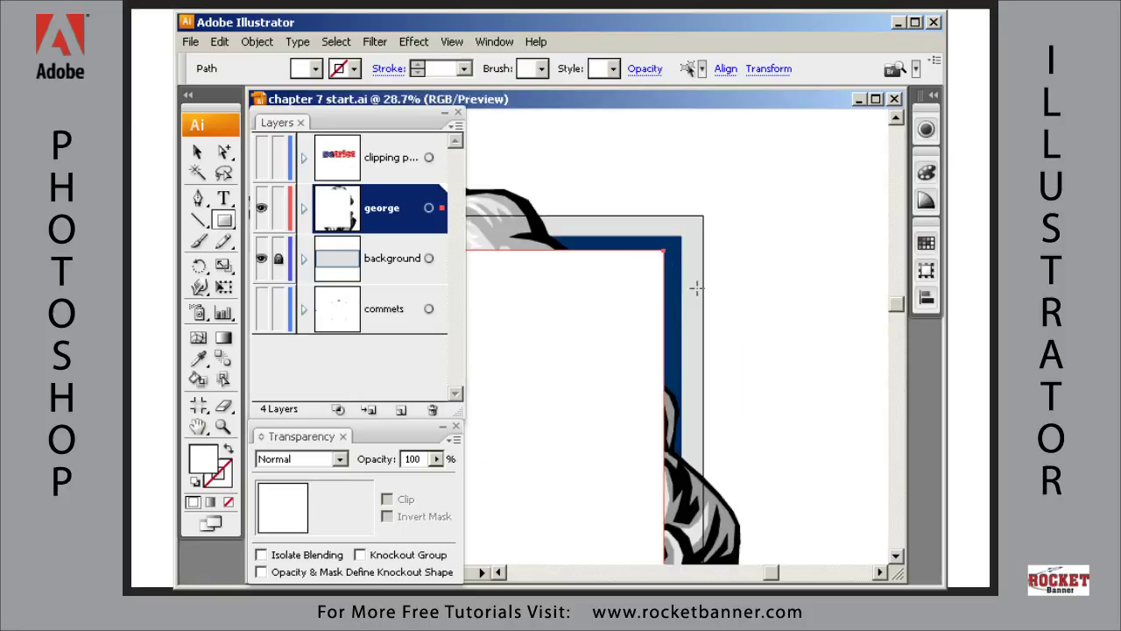
{"action": "left_click_drag", "start_coordinate": [592, 310], "coordinate": [647, 301]}
{"action": "scroll", "coordinate": [647, 300], "scroll_direction": "down", "scroll_amount": 5}
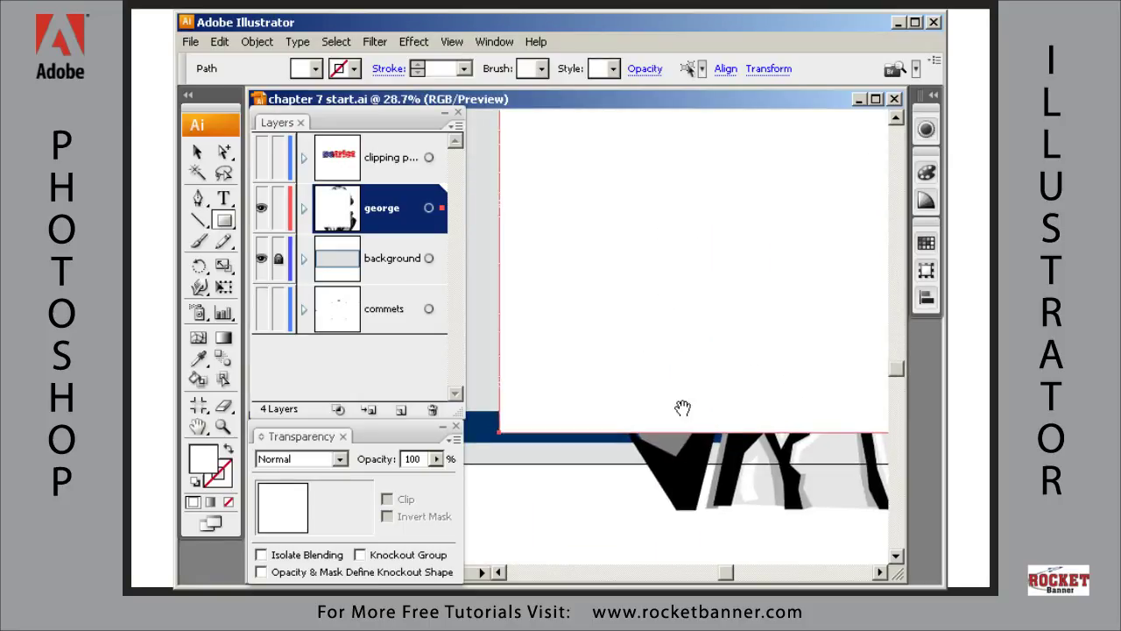
{"action": "scroll", "coordinate": [635, 416], "scroll_direction": "right", "scroll_amount": 3}
{"action": "scroll", "coordinate": [678, 395], "scroll_direction": "up", "scroll_amount": 2}
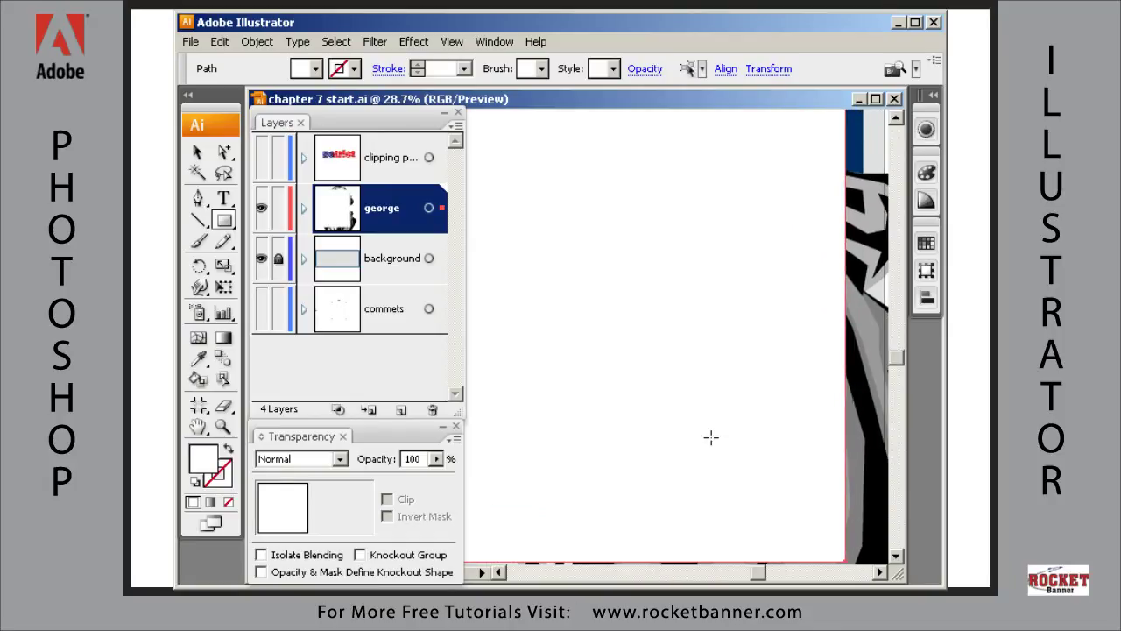
{"action": "key", "text": "ctrl+0"}
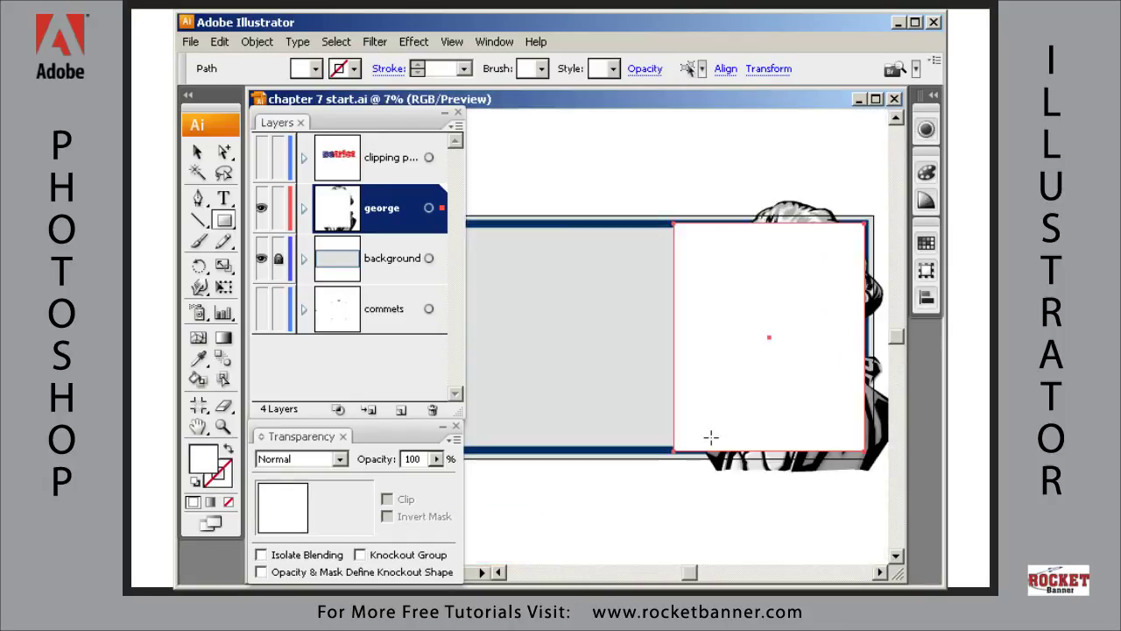
{"action": "left_click_drag", "start_coordinate": [816, 359], "coordinate": [705, 319]}
{"action": "key", "text": "ctrl+space"}
{"action": "left_click_drag", "start_coordinate": [825, 165], "coordinate": [566, 515]}
{"action": "key", "text": "space"}
{"action": "left_click_drag", "start_coordinate": [580, 376], "coordinate": [723, 358]}
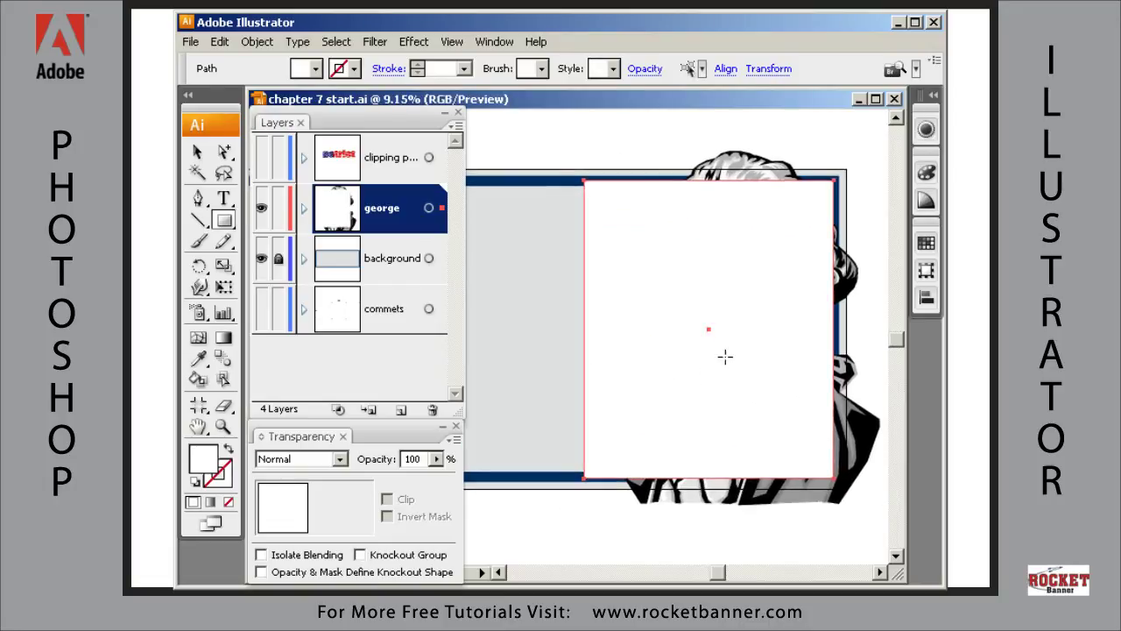
Step: Select the rectangle path and portrait group in the george layer and make an opacity mask
{"action": "left_click", "coordinate": [303, 208]}
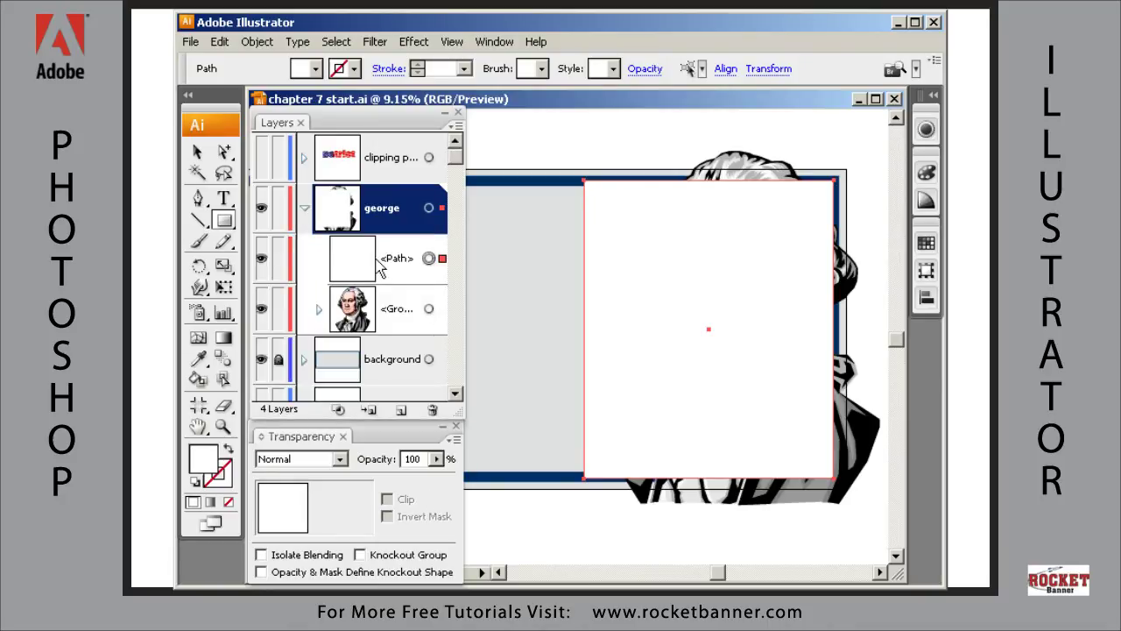
{"action": "left_click", "coordinate": [433, 312]}
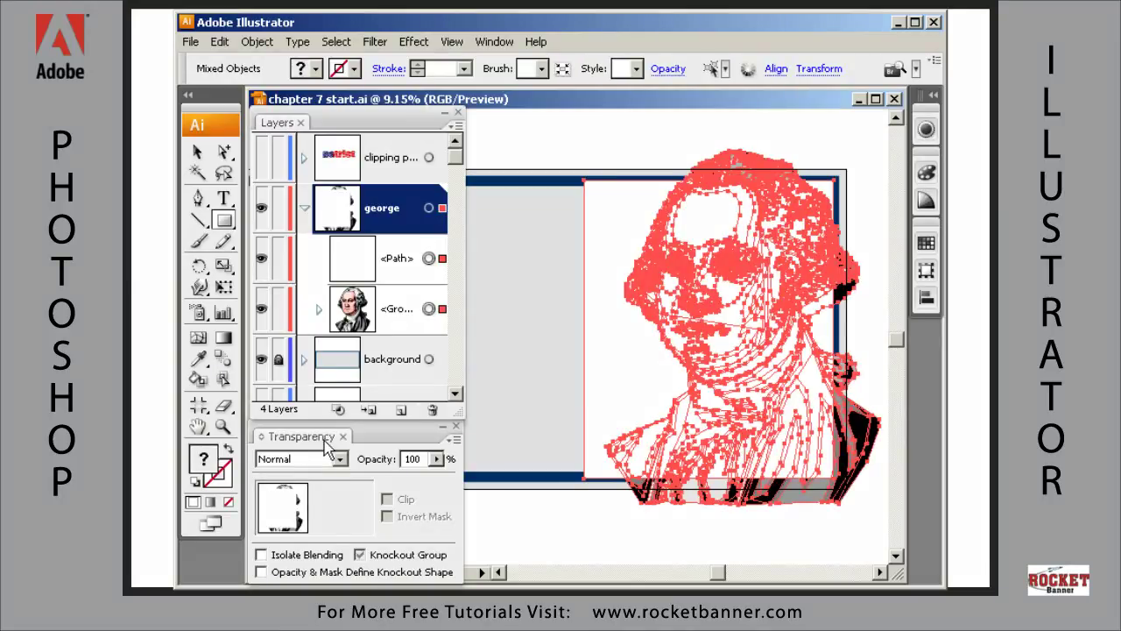
{"action": "left_click", "coordinate": [453, 440]}
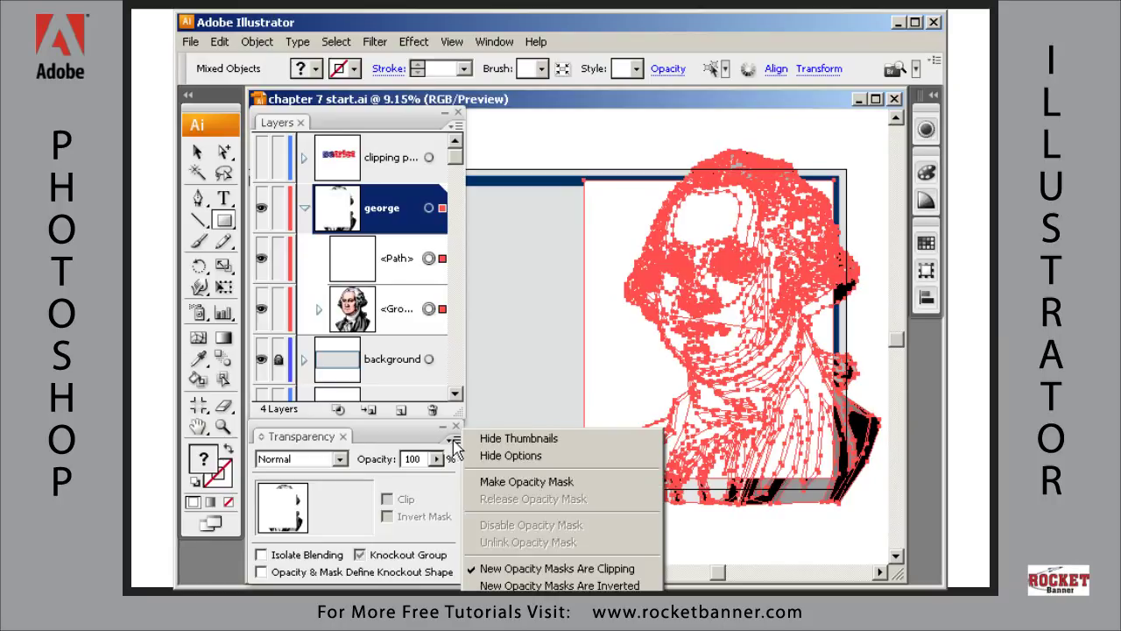
{"action": "left_click", "coordinate": [503, 487]}
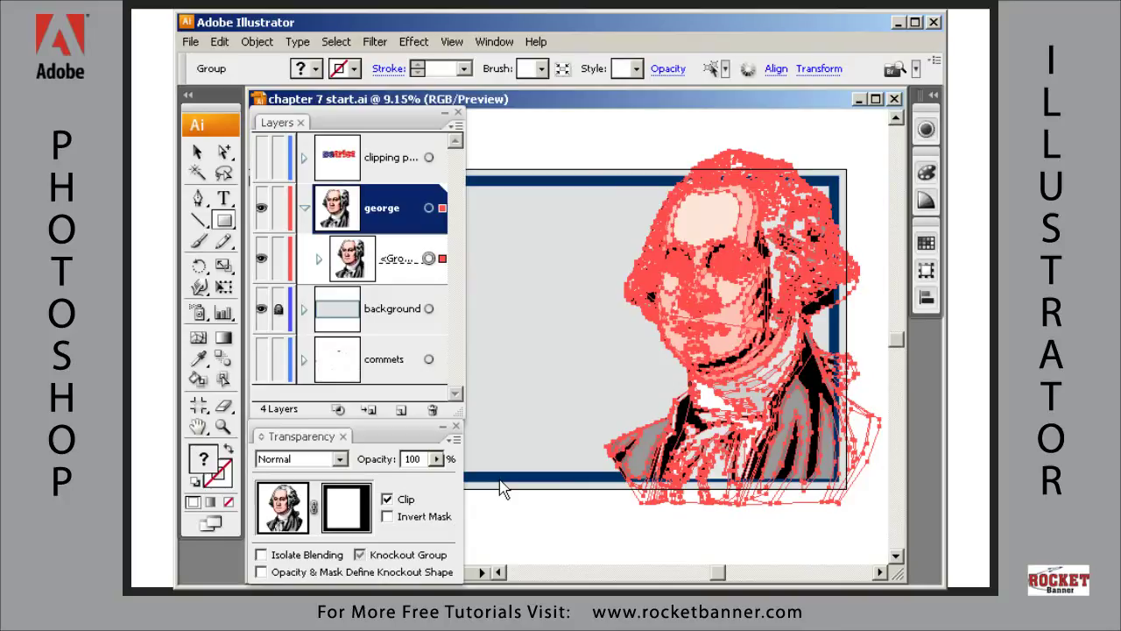
{"action": "key", "text": "ctrl+h"}
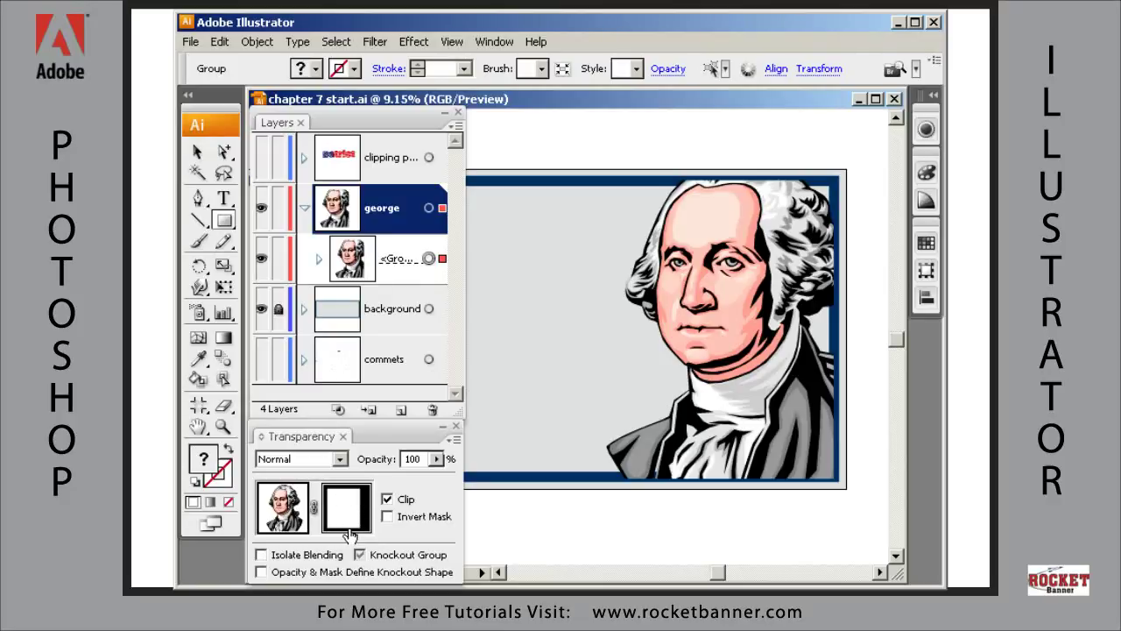
Step: Toggle Clip off and back on, then target the opacity mask thumbnail for editing
{"action": "left_click", "coordinate": [387, 499]}
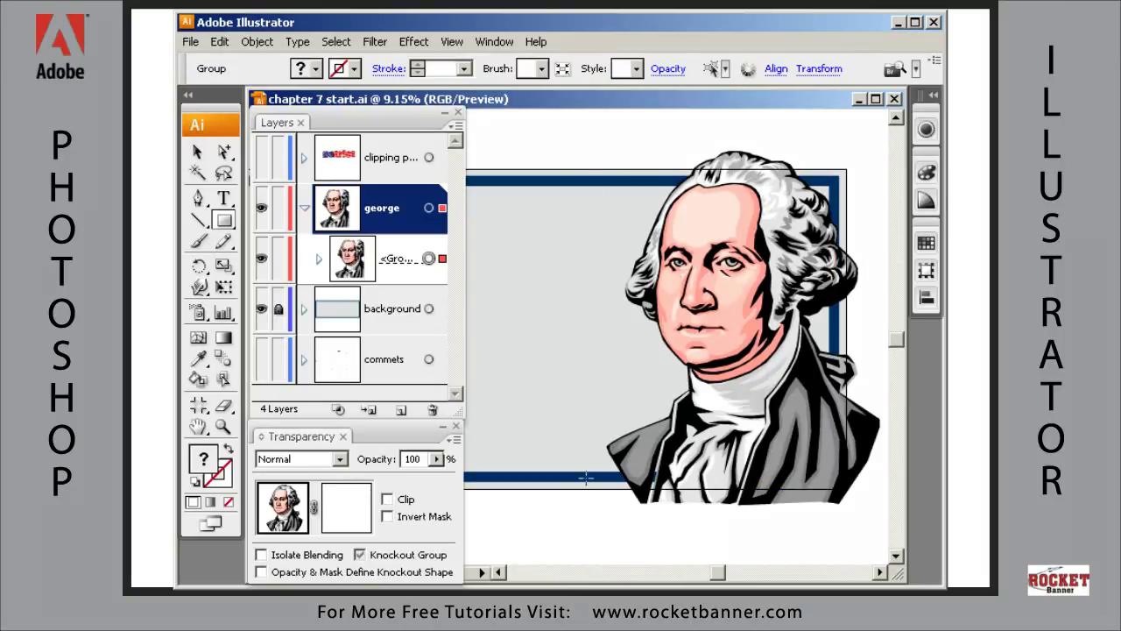
{"action": "left_click", "coordinate": [387, 499]}
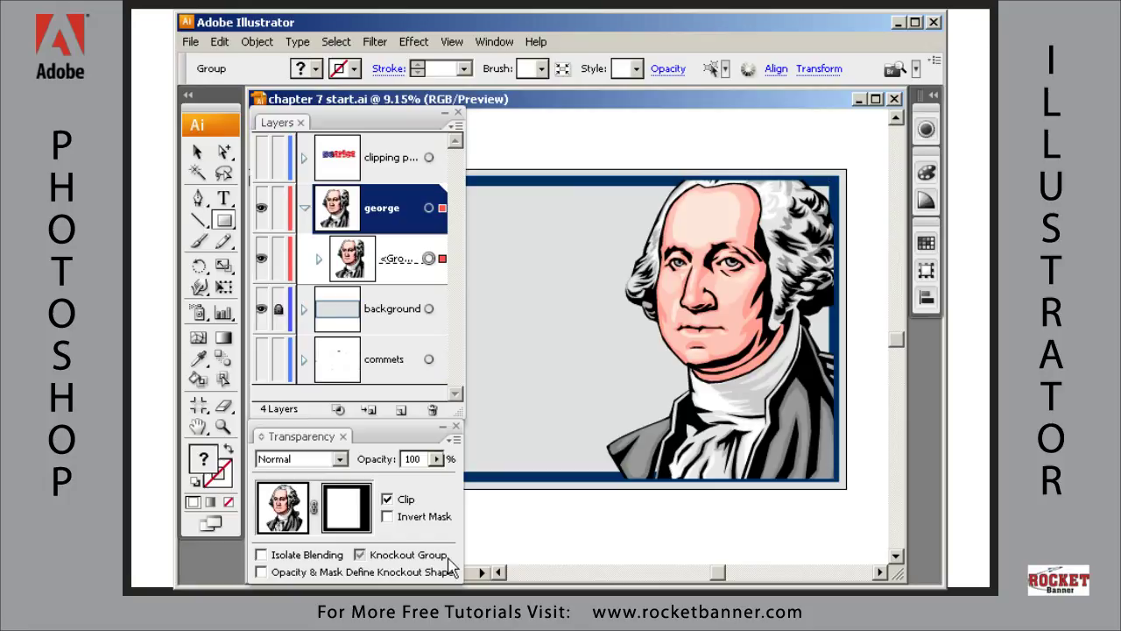
{"action": "left_click", "coordinate": [342, 510]}
Step: Undo the stray gradient on the portrait and fill the opacity mask with a gradient instead
{"action": "left_click", "coordinate": [210, 503]}
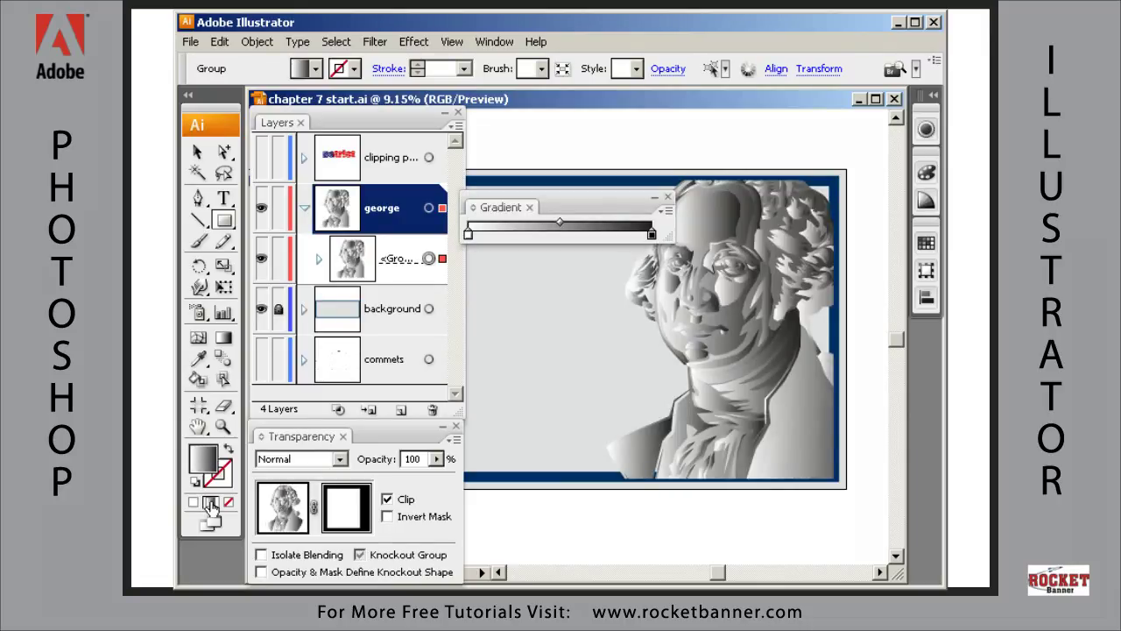
{"action": "key", "text": "ctrl+z"}
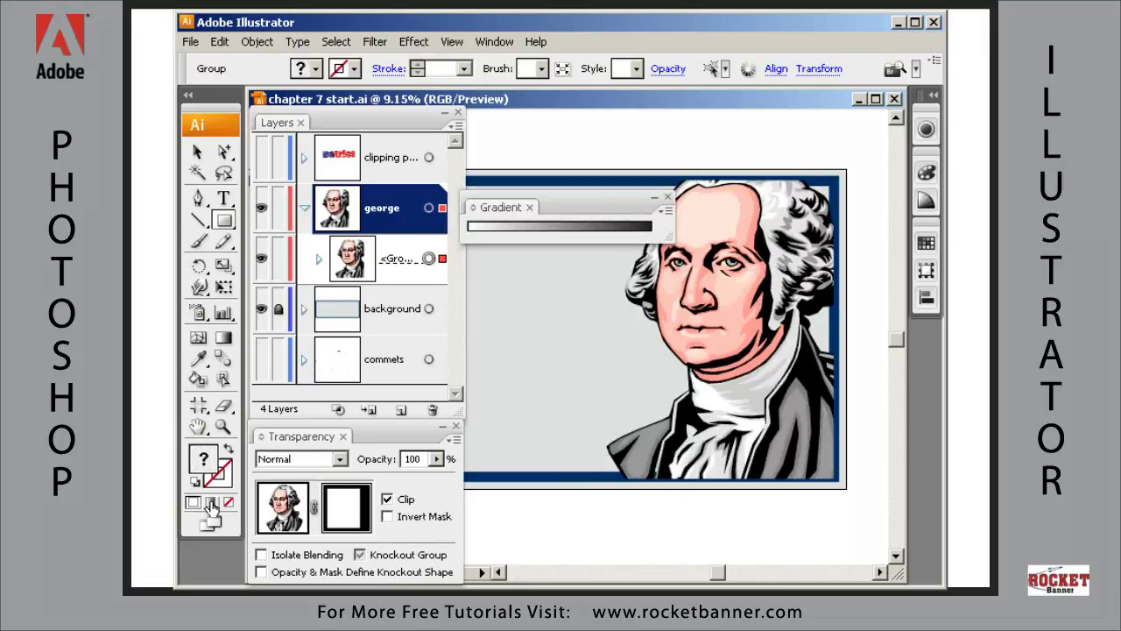
{"action": "left_click", "coordinate": [345, 515]}
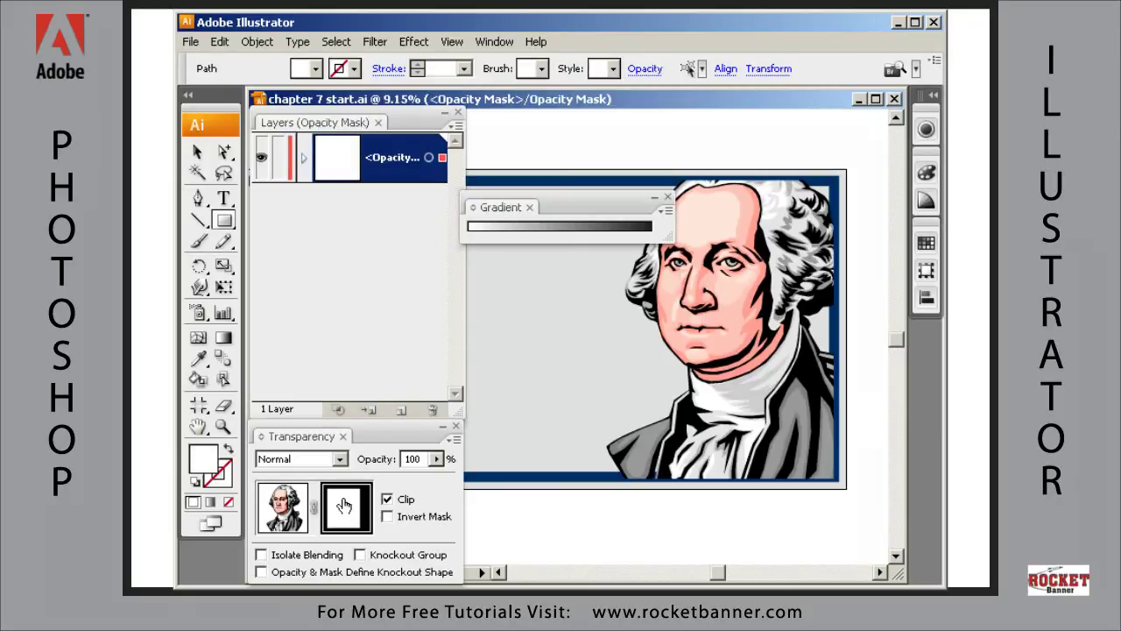
{"action": "left_click", "coordinate": [209, 504]}
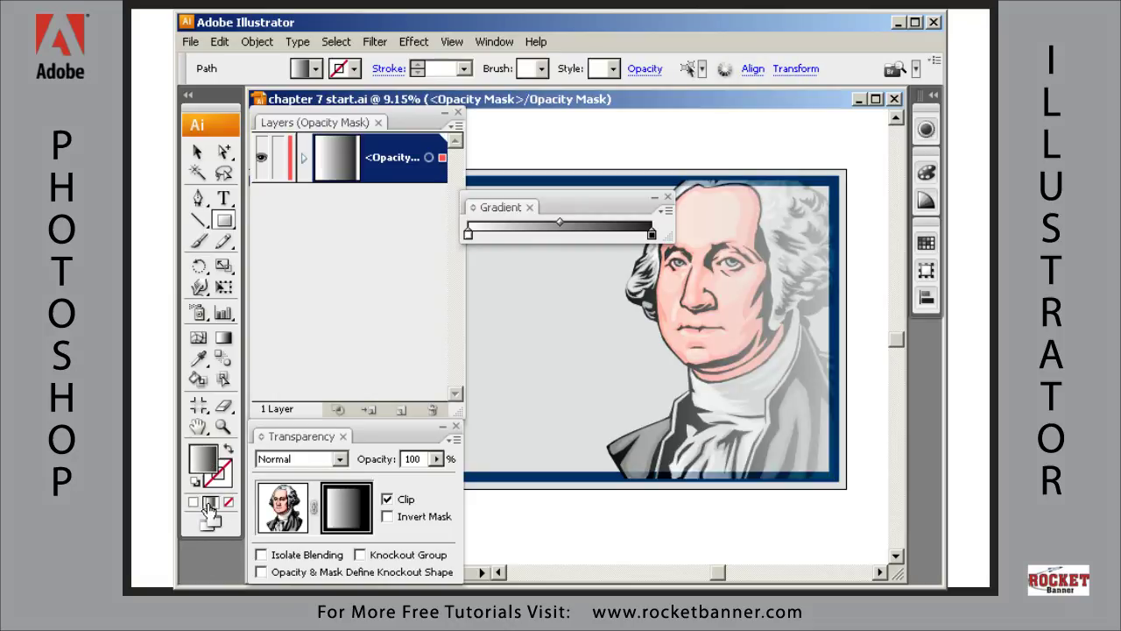
Step: Drag the gradient's black stop inward so black is reached about halfway across
{"action": "left_click_drag", "start_coordinate": [570, 208], "coordinate": [570, 123]}
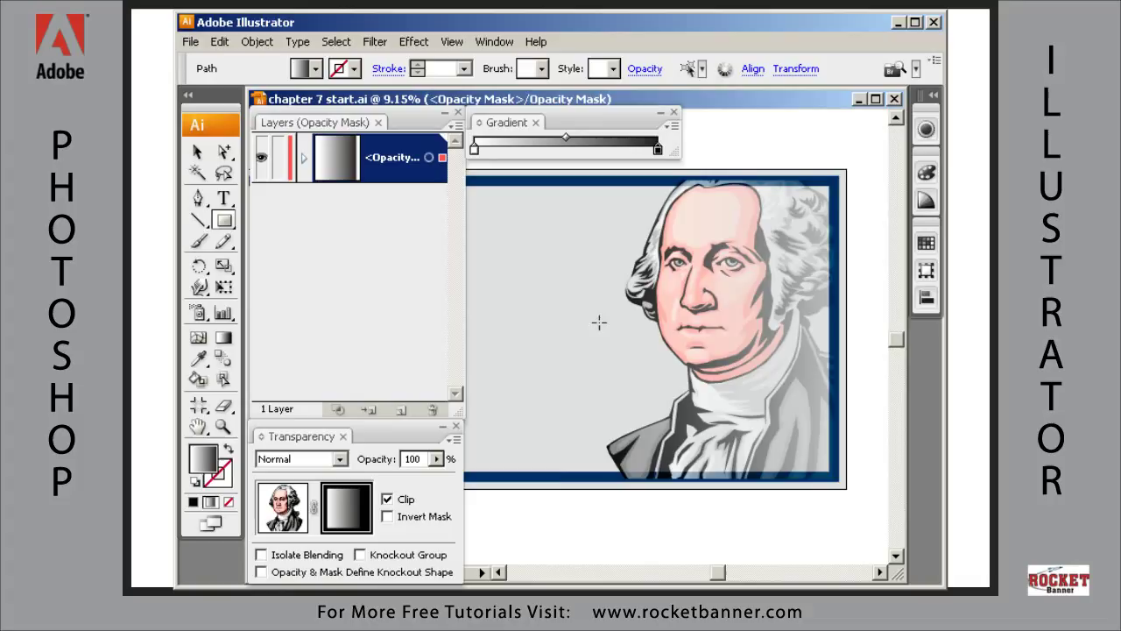
{"action": "left_click", "coordinate": [659, 153]}
{"action": "left_click_drag", "start_coordinate": [659, 150], "coordinate": [579, 151]}
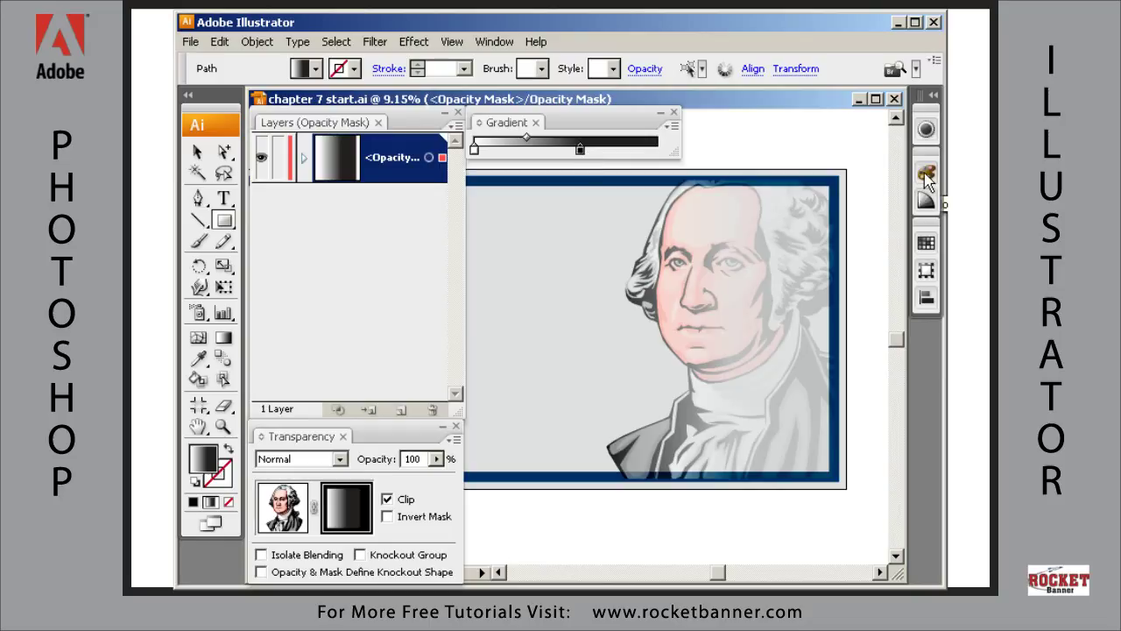
Step: Switch the Color panel to RGB and pull the black gradient stop further left
{"action": "left_click", "coordinate": [927, 175]}
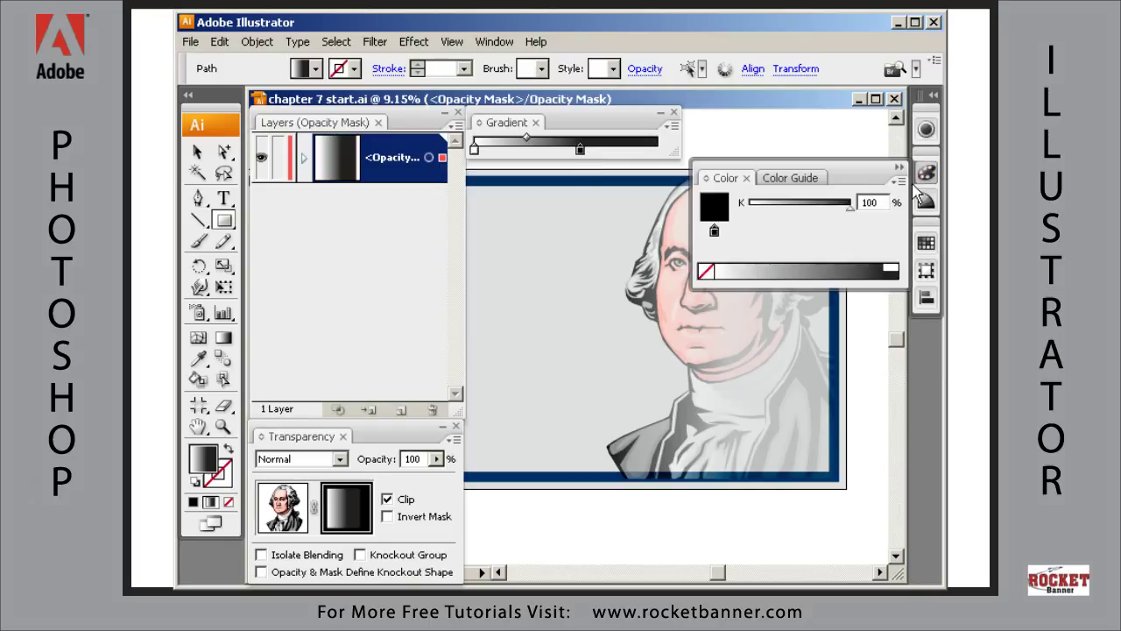
{"action": "left_click", "coordinate": [898, 181]}
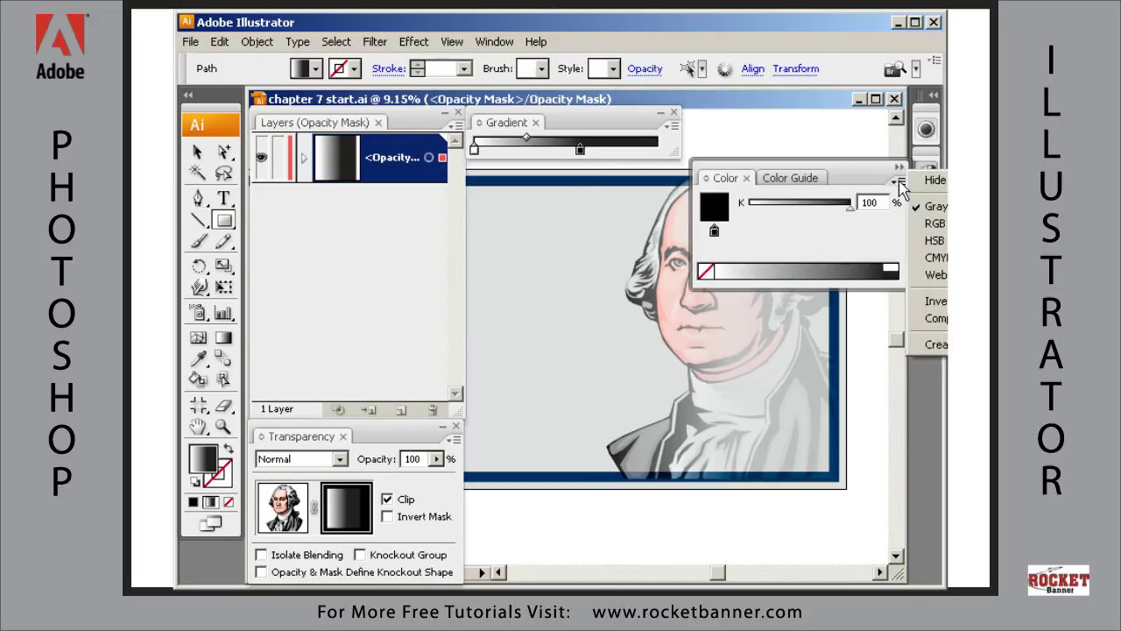
{"action": "left_click", "coordinate": [935, 224]}
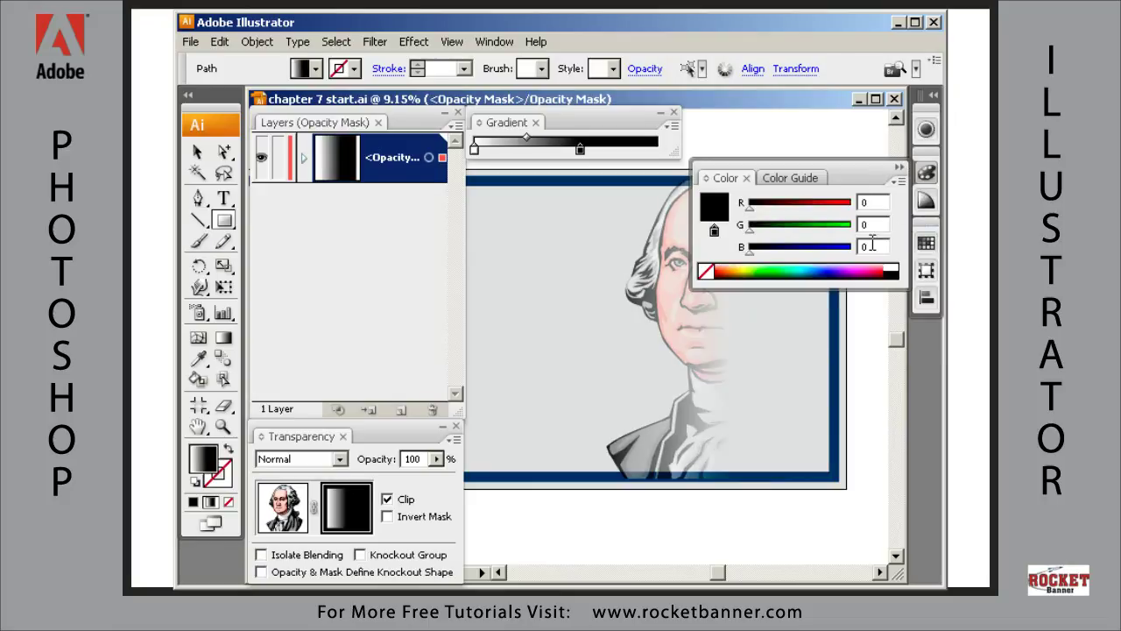
{"action": "left_click", "coordinate": [926, 172]}
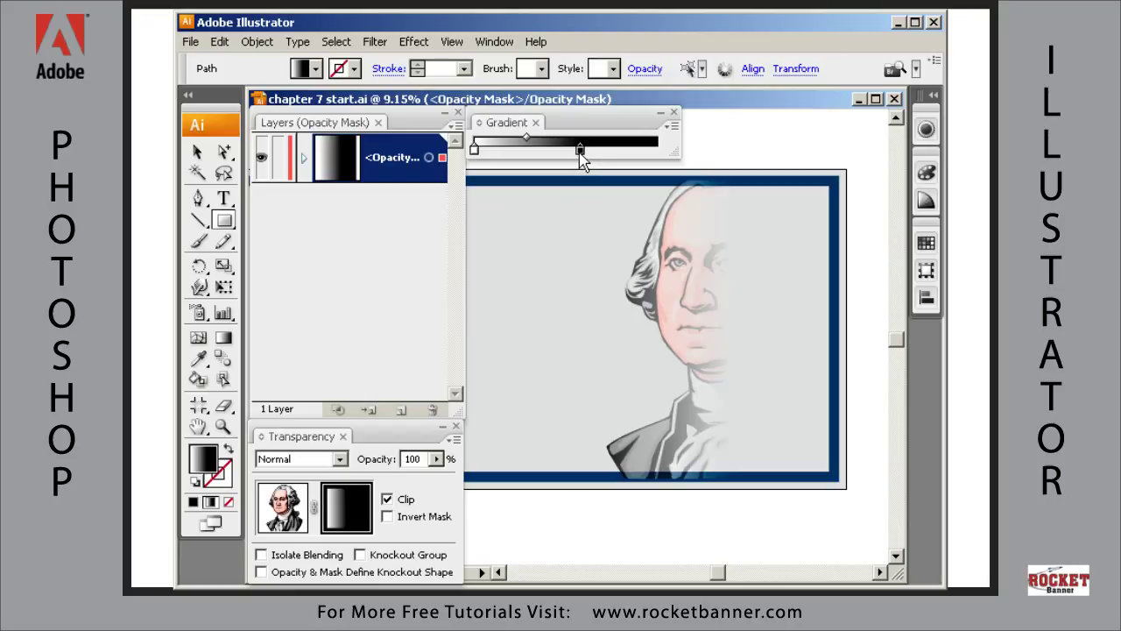
{"action": "left_click_drag", "start_coordinate": [580, 151], "coordinate": [548, 150]}
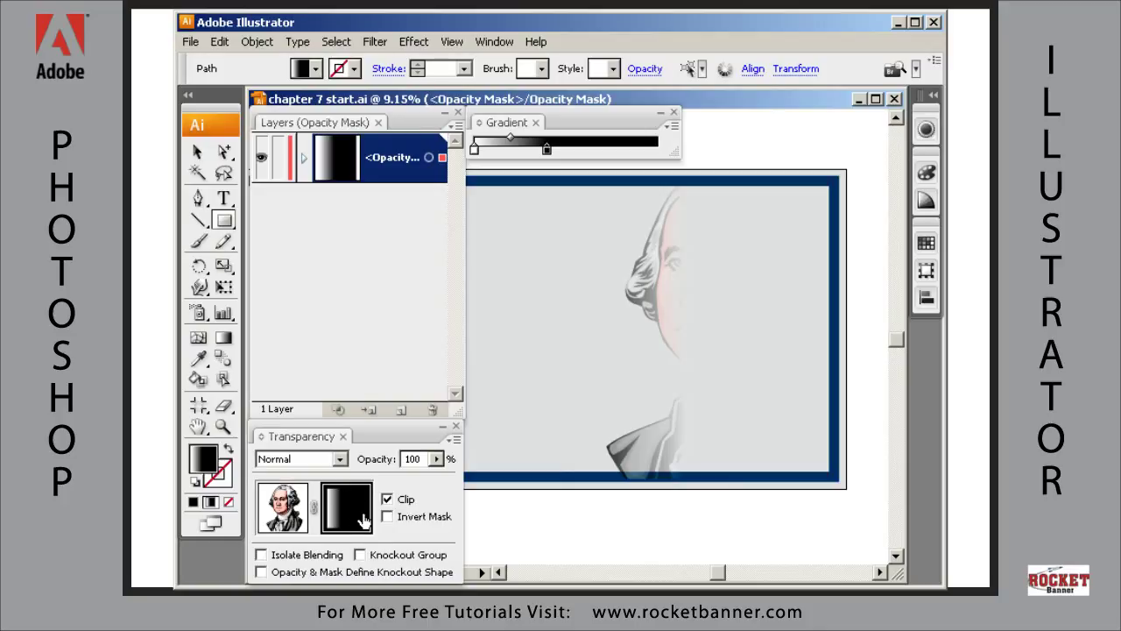
Step: Return the black stop to the gradient's end and draw a top-right to lower-left fade with the Gradient tool
{"action": "left_click_drag", "start_coordinate": [550, 154], "coordinate": [658, 154]}
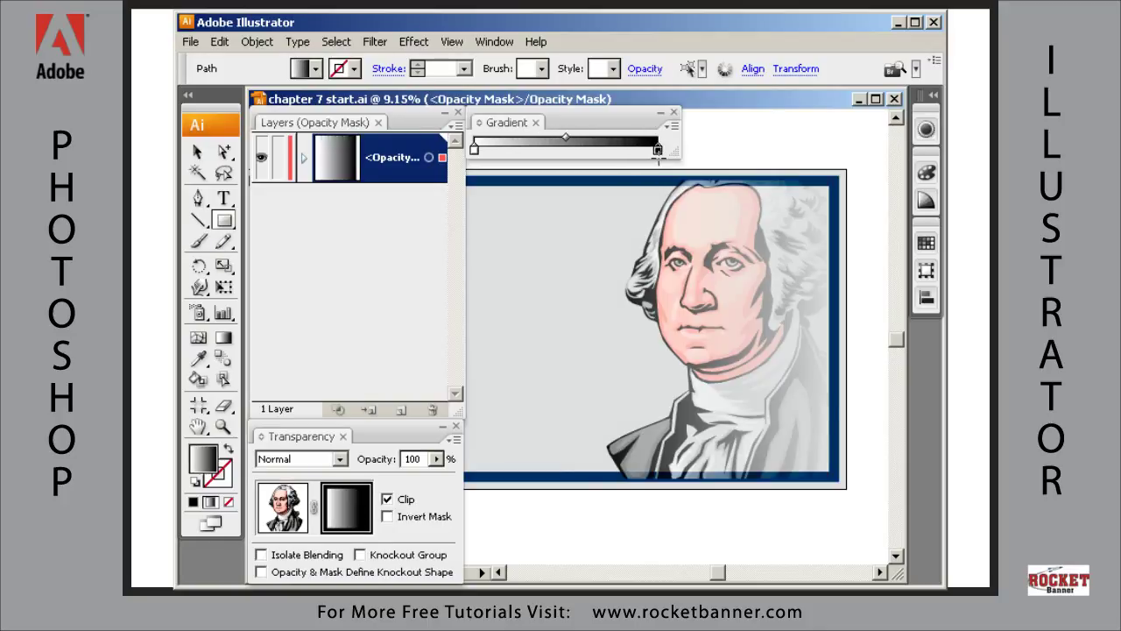
{"action": "left_click", "coordinate": [223, 338]}
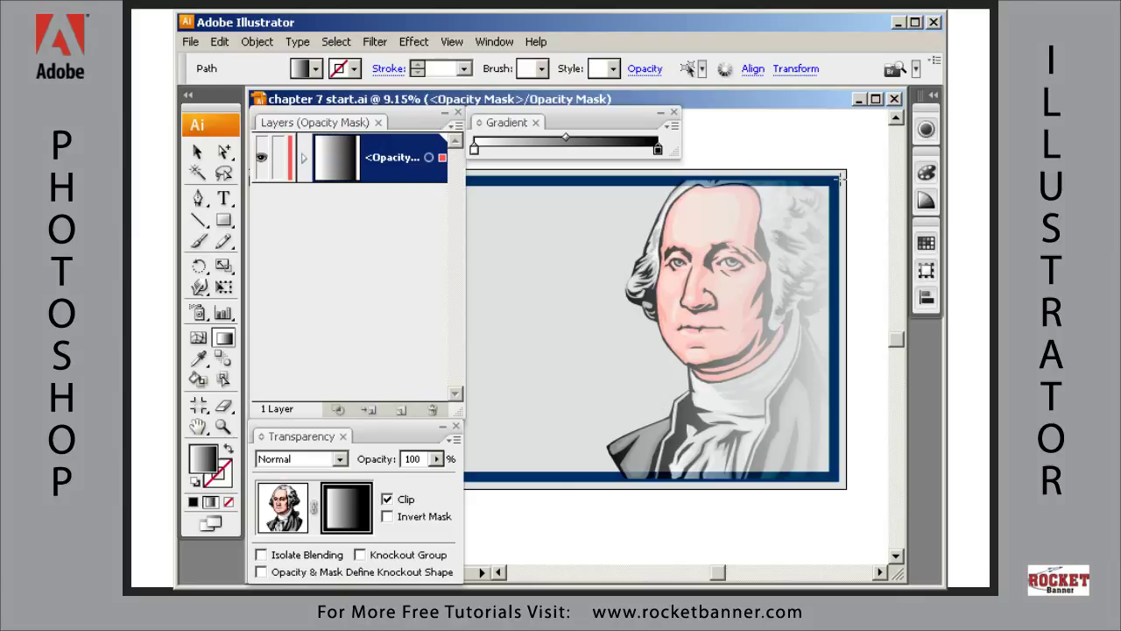
{"action": "left_click_drag", "start_coordinate": [839, 177], "coordinate": [625, 426]}
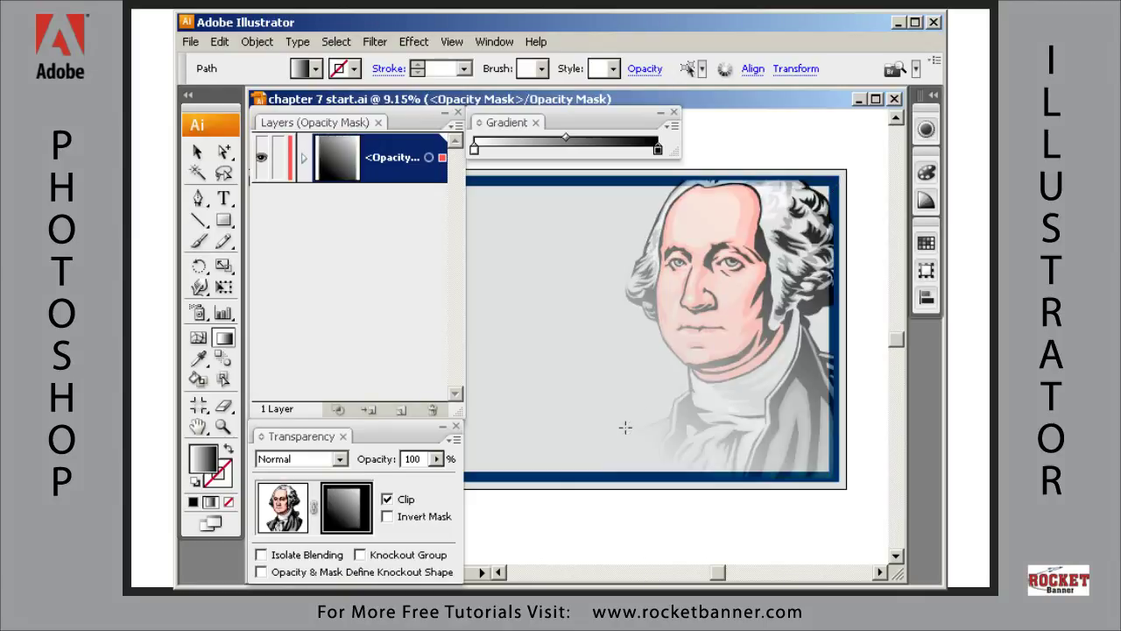
Step: Redraw the fade until it runs from top-right down to the bottom, keeping the face solid
{"action": "left_click_drag", "start_coordinate": [844, 190], "coordinate": [689, 363]}
{"action": "left_click_drag", "start_coordinate": [826, 192], "coordinate": [634, 438]}
{"action": "left_click_drag", "start_coordinate": [842, 187], "coordinate": [674, 407]}
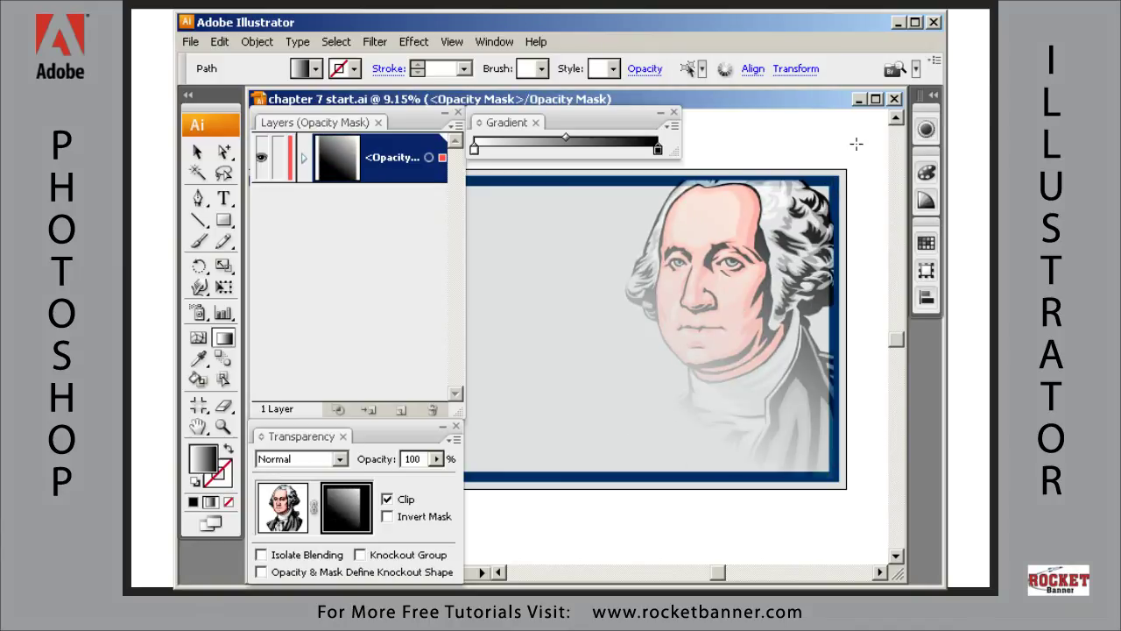
{"action": "left_click_drag", "start_coordinate": [856, 143], "coordinate": [656, 425]}
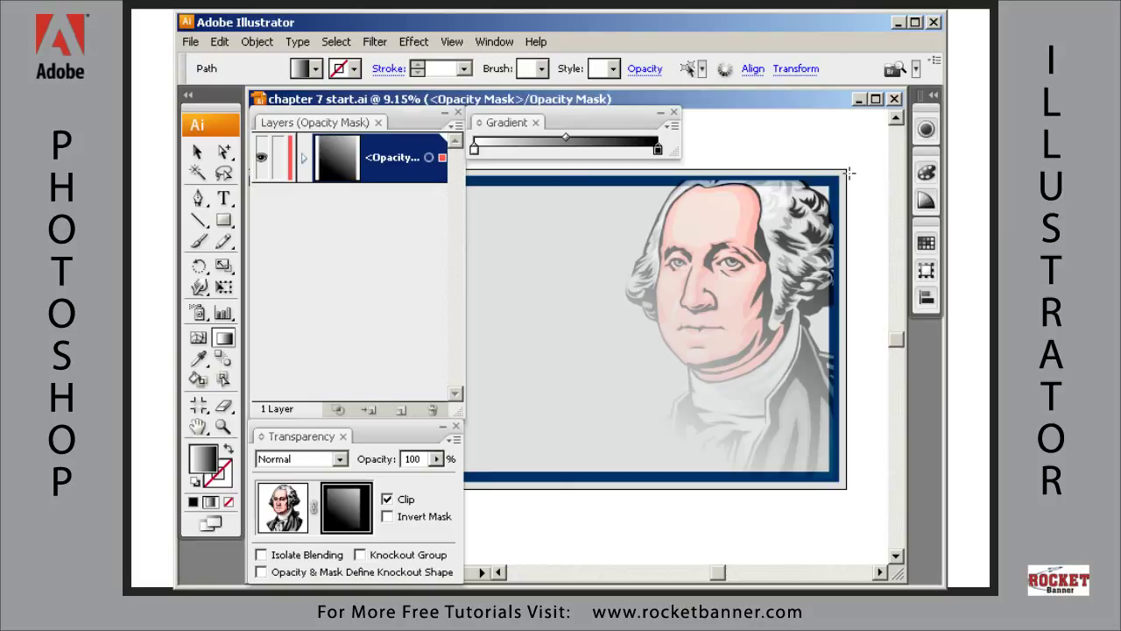
{"action": "left_click_drag", "start_coordinate": [850, 173], "coordinate": [782, 245]}
{"action": "left_click_drag", "start_coordinate": [840, 189], "coordinate": [681, 389]}
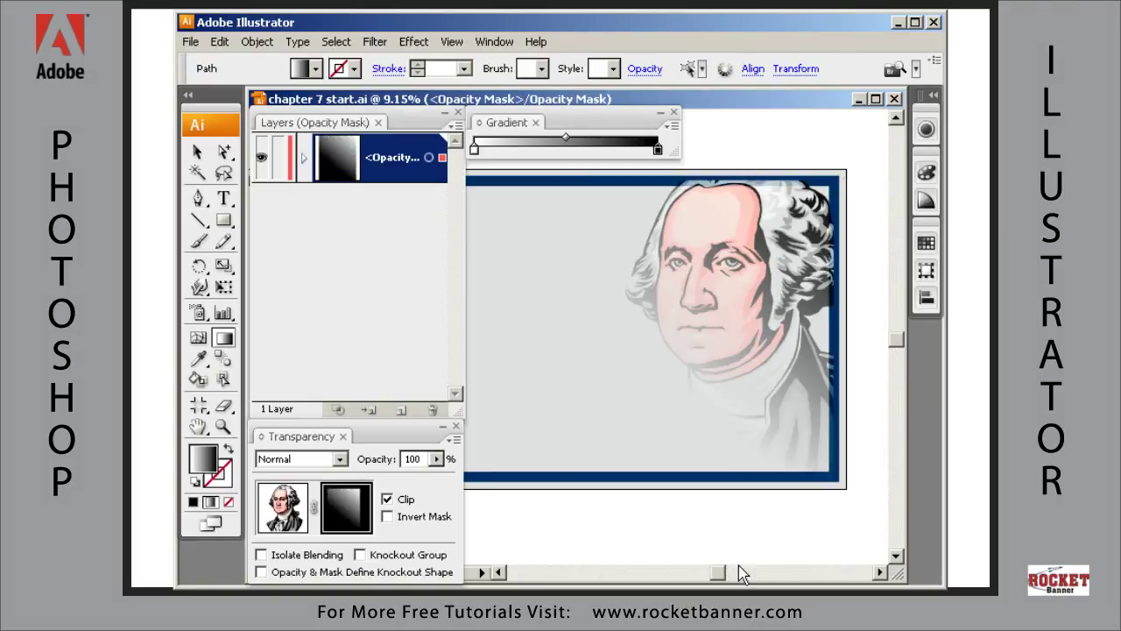